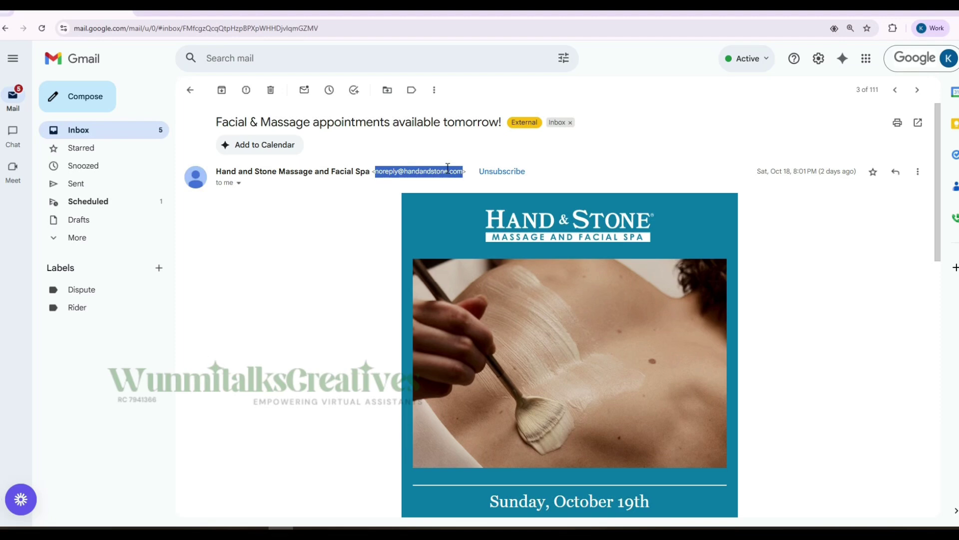
# Copy the Hand and Stone sender address, view the managed subscriptions, and return to the inbox.
pyautogui.rightClick(446, 172)
pyautogui.click(463, 184)
pyautogui.click(101, 242)
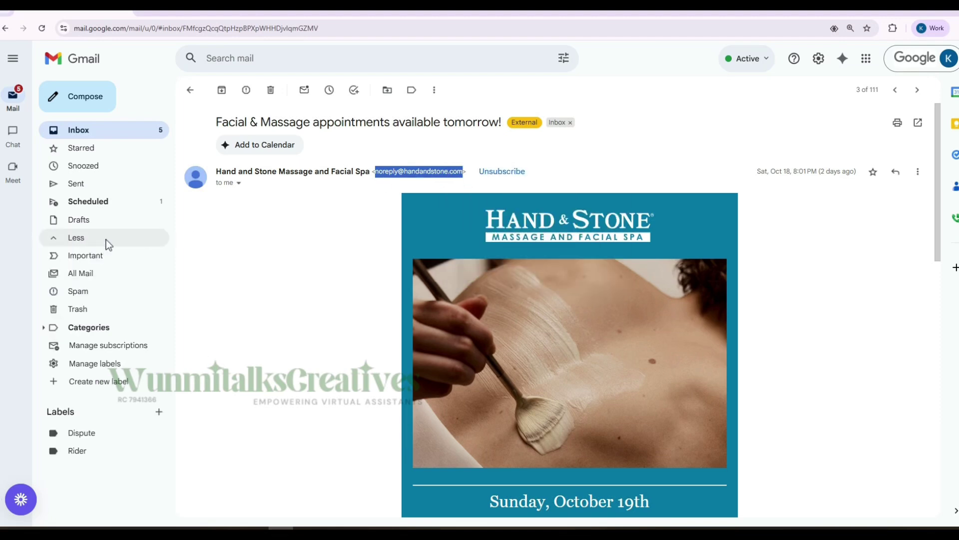
pyautogui.click(109, 346)
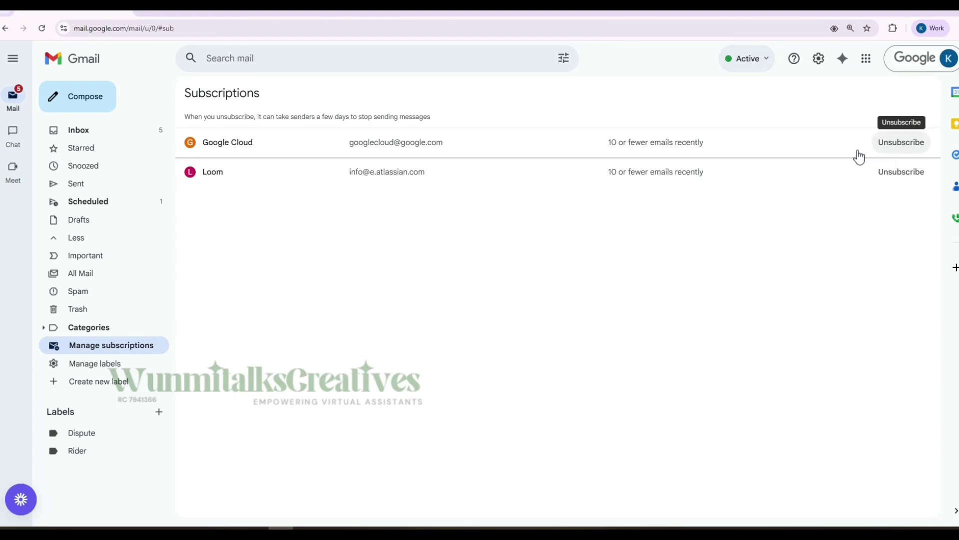
pyautogui.click(121, 126)
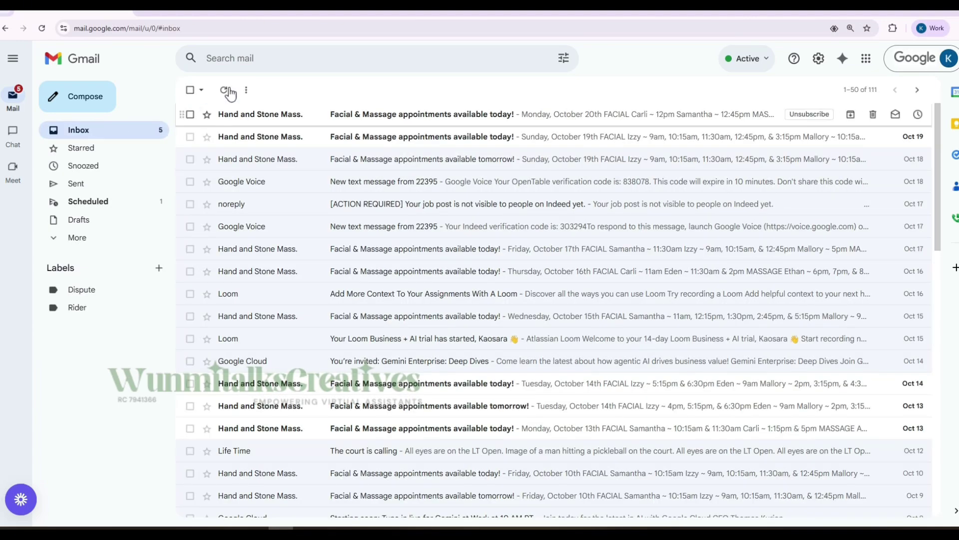
# Search the mailbox for the pasted Hand and Stone sender address.
pyautogui.click(267, 58)
pyautogui.rightClick(268, 60)
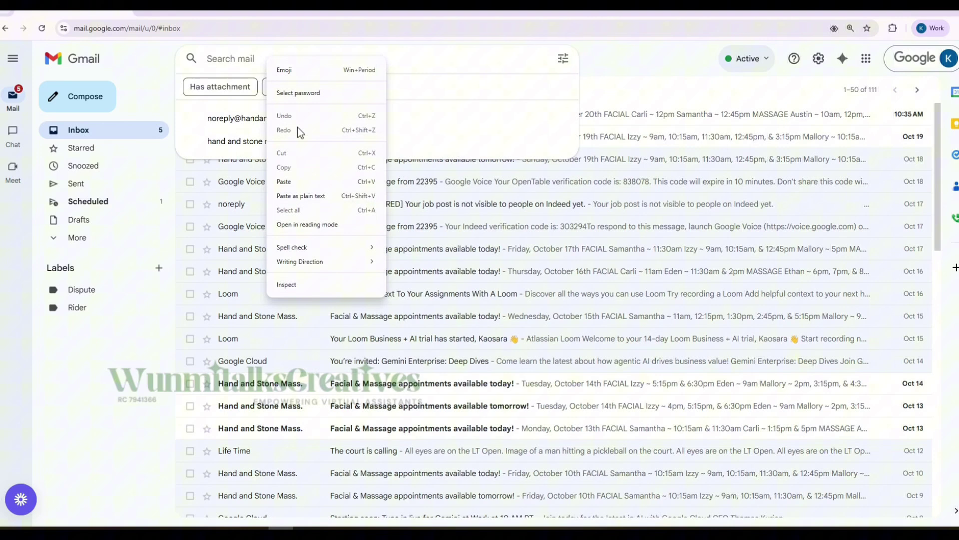
pyautogui.click(300, 181)
pyautogui.press('Return')
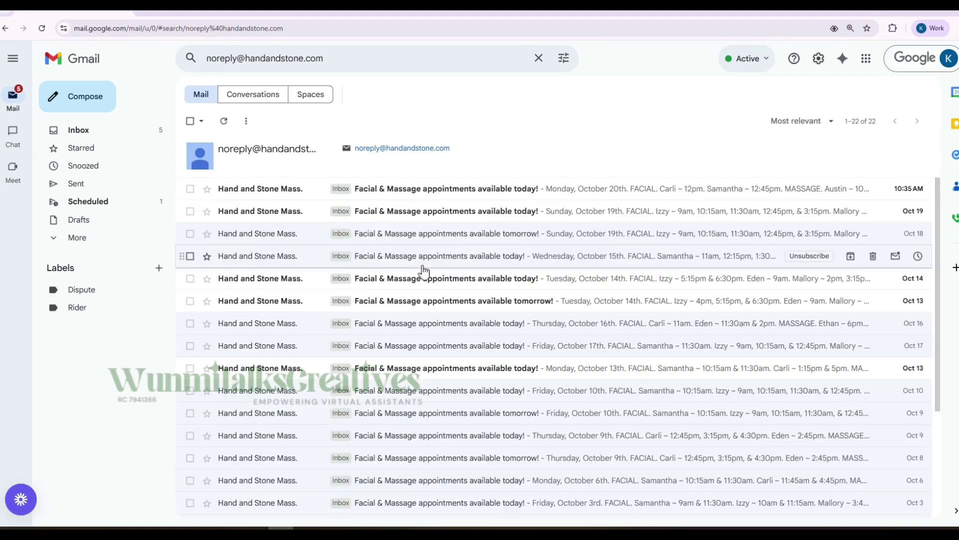
pyautogui.scroll(-3, 432, 270)
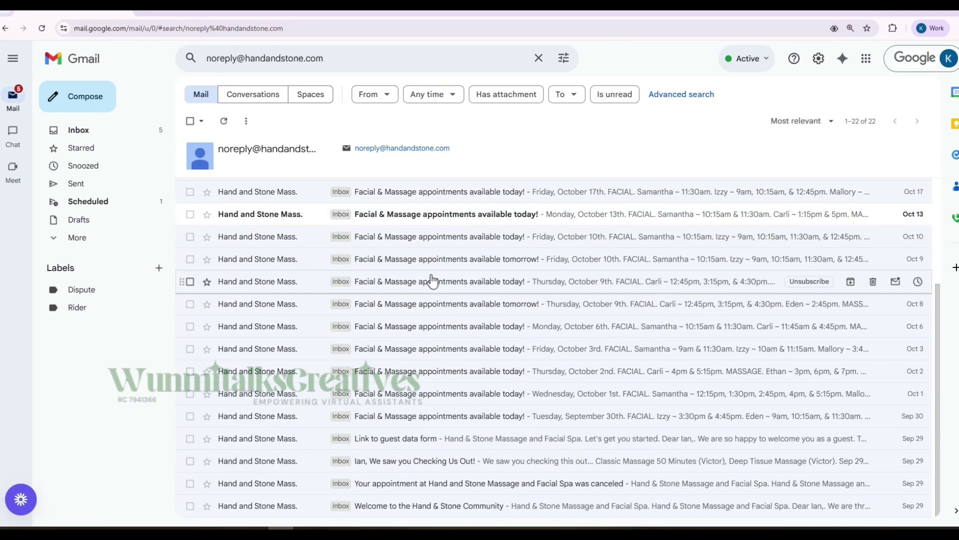
pyautogui.scroll(3, 431, 279)
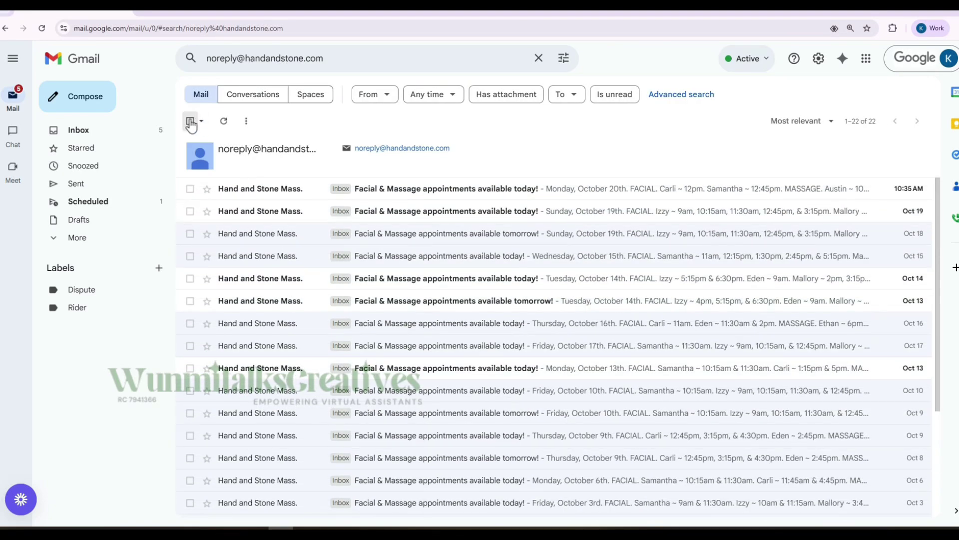
# Select all 22 Hand and Stone results and open Manage subscriptions.
pyautogui.click(190, 122)
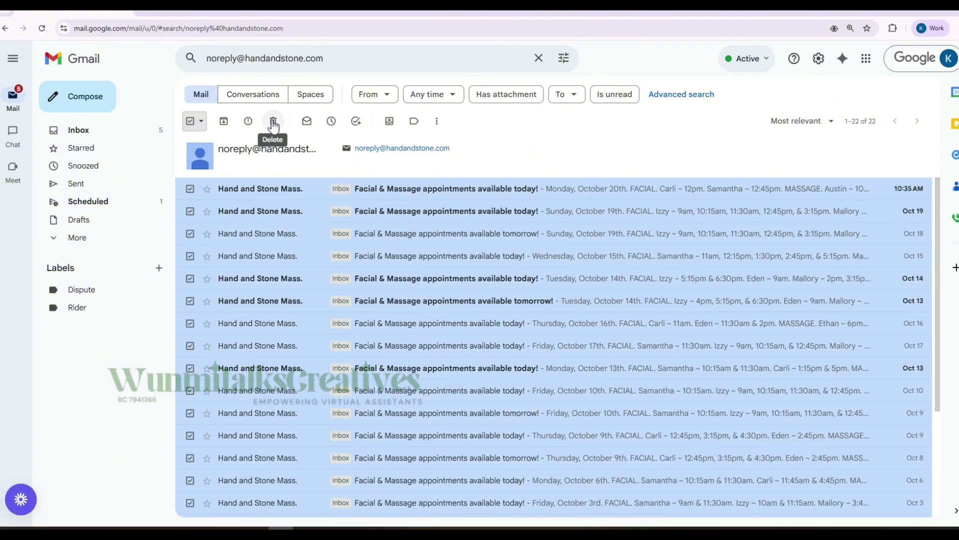
pyautogui.click(98, 237)
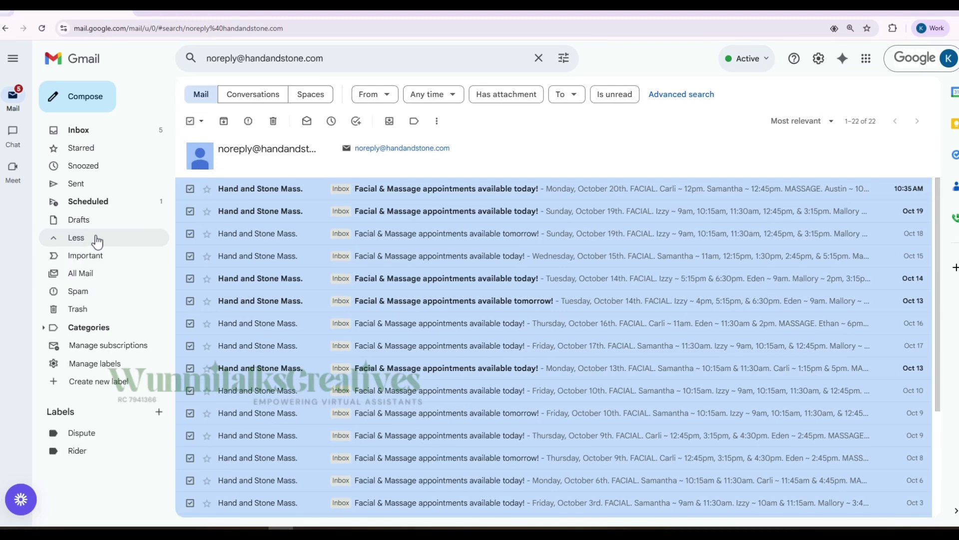
pyautogui.click(128, 353)
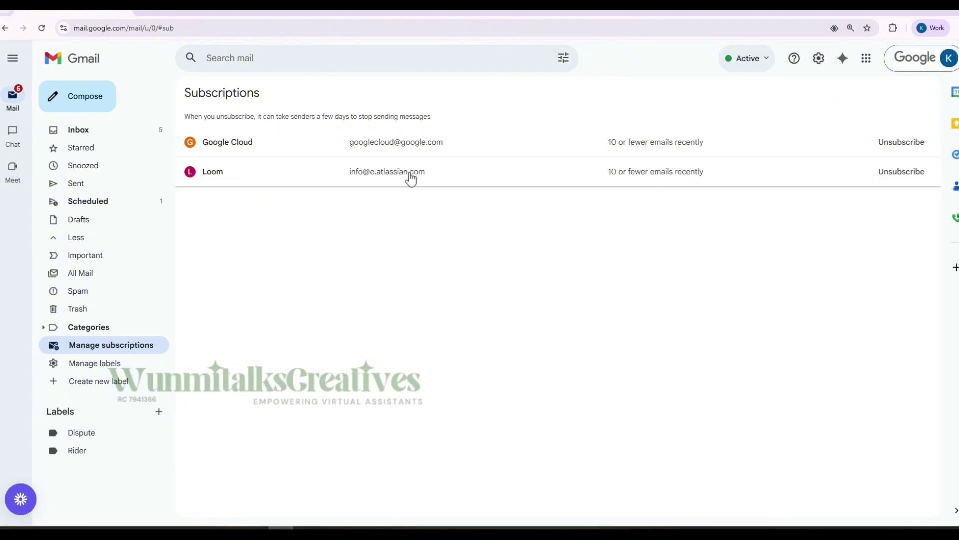
# Search again for the pasted Hand and Stone address, review the results, and return to the Inbox.
pyautogui.click(112, 134)
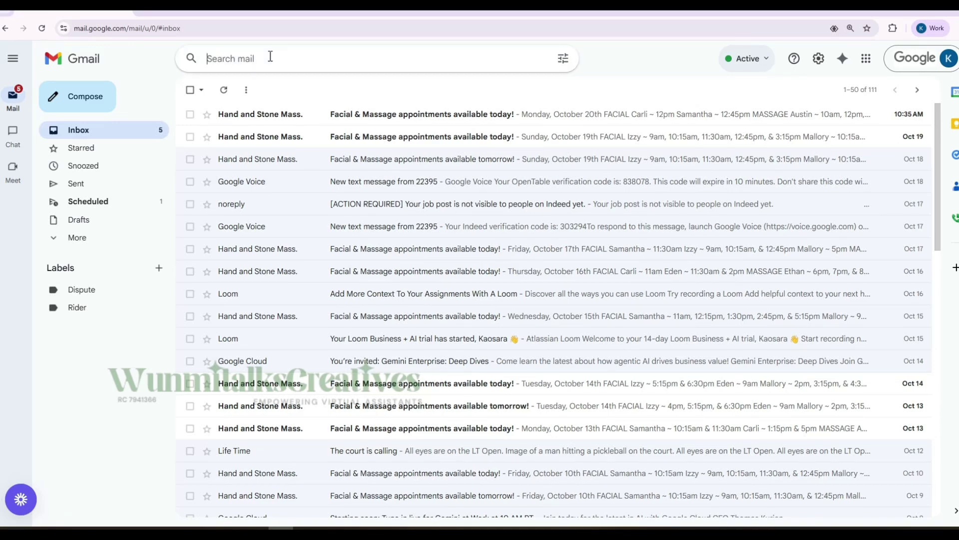
pyautogui.rightClick(270, 59)
pyautogui.click(295, 180)
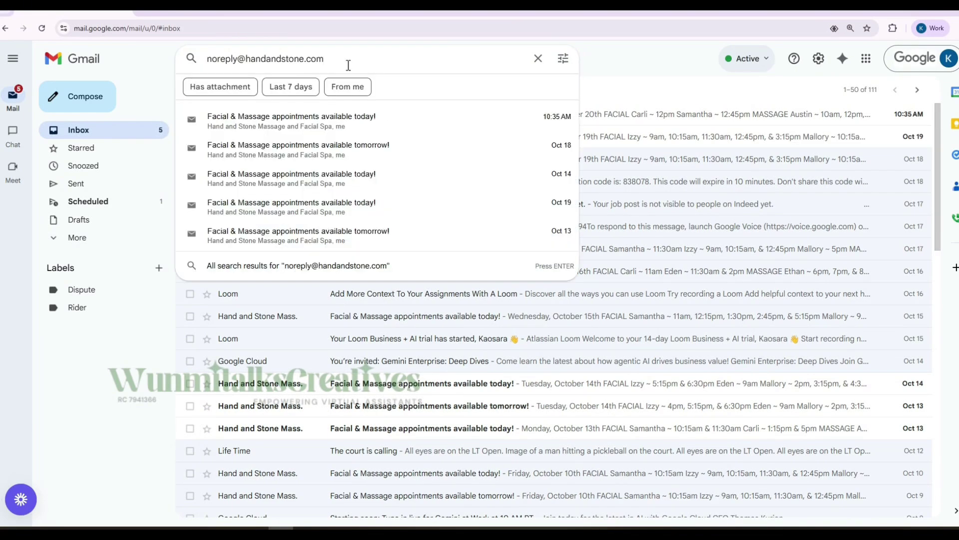
pyautogui.press('Return')
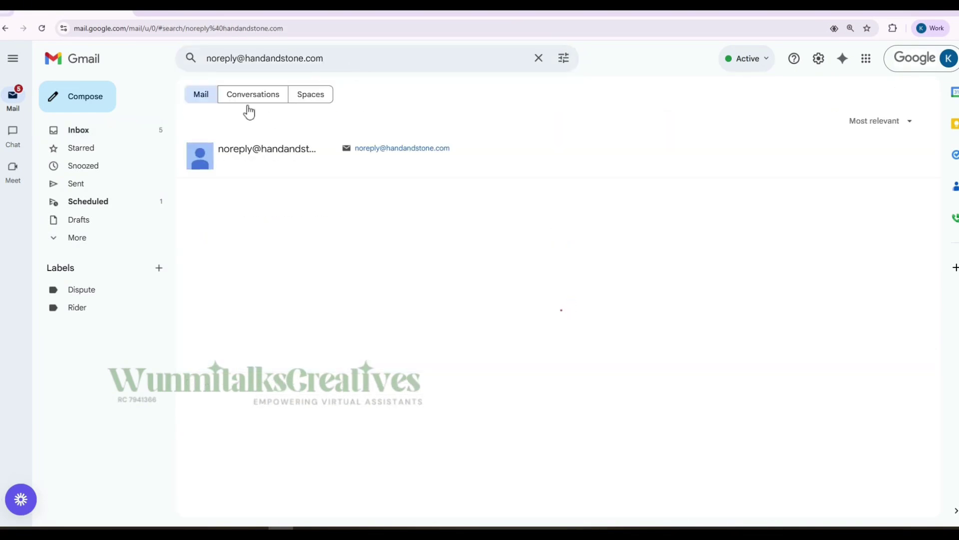
pyautogui.scroll(-4, 274, 323)
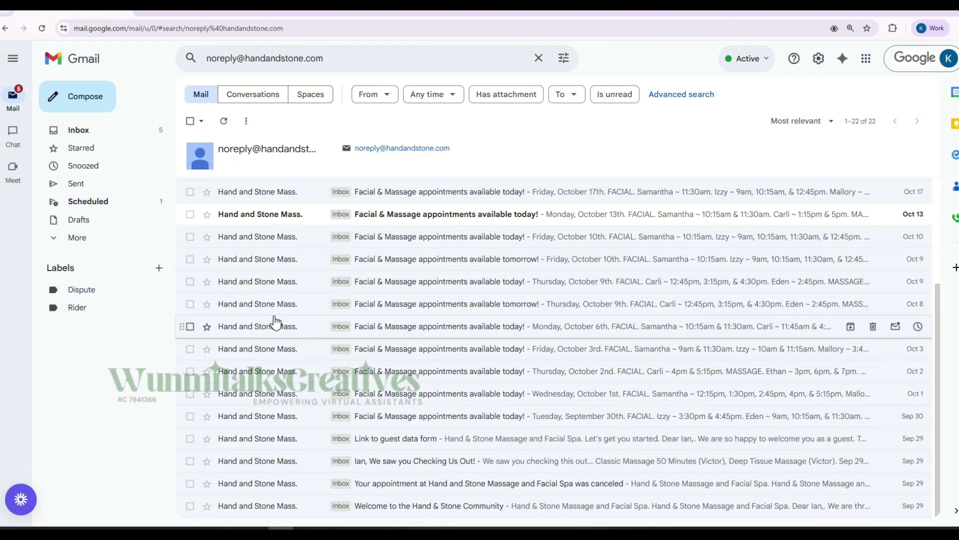
pyautogui.scroll(4, 275, 323)
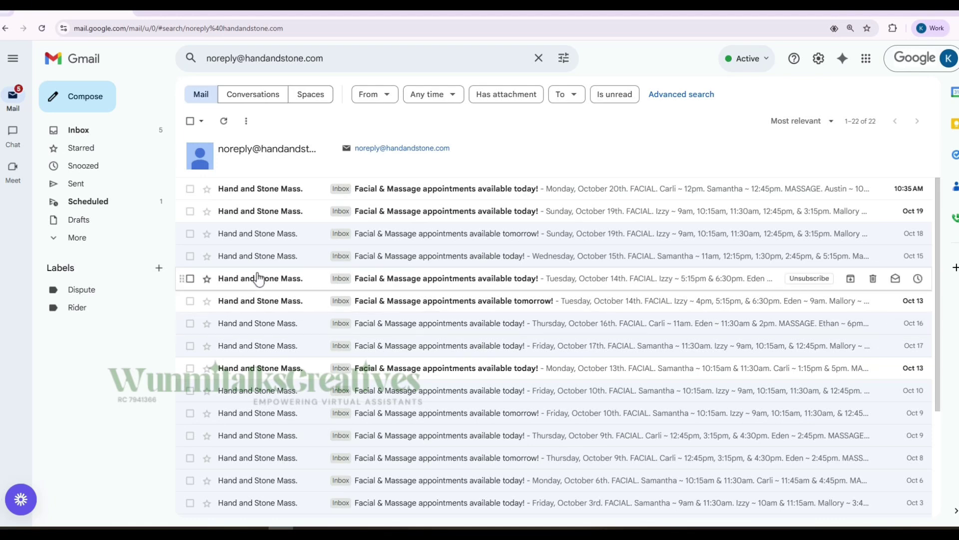
pyautogui.click(77, 238)
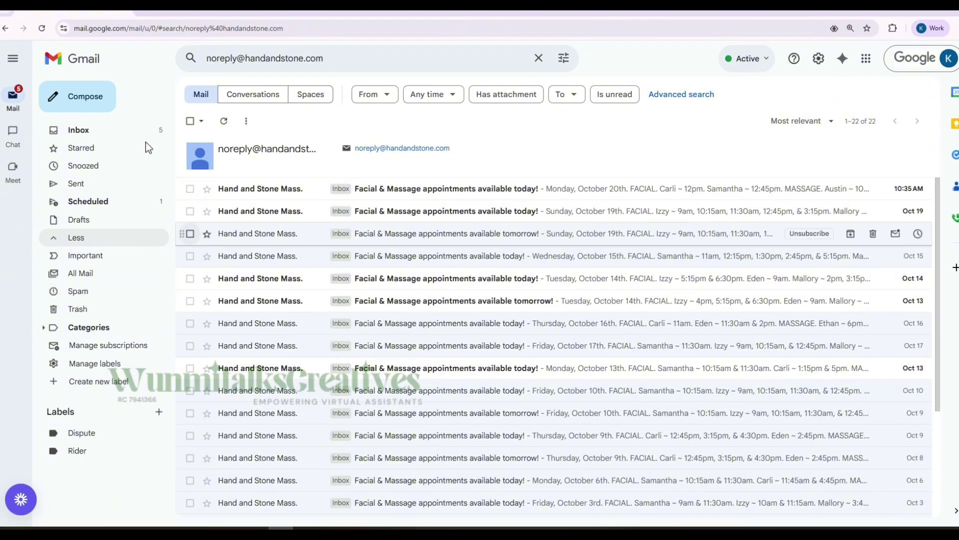
pyautogui.click(129, 130)
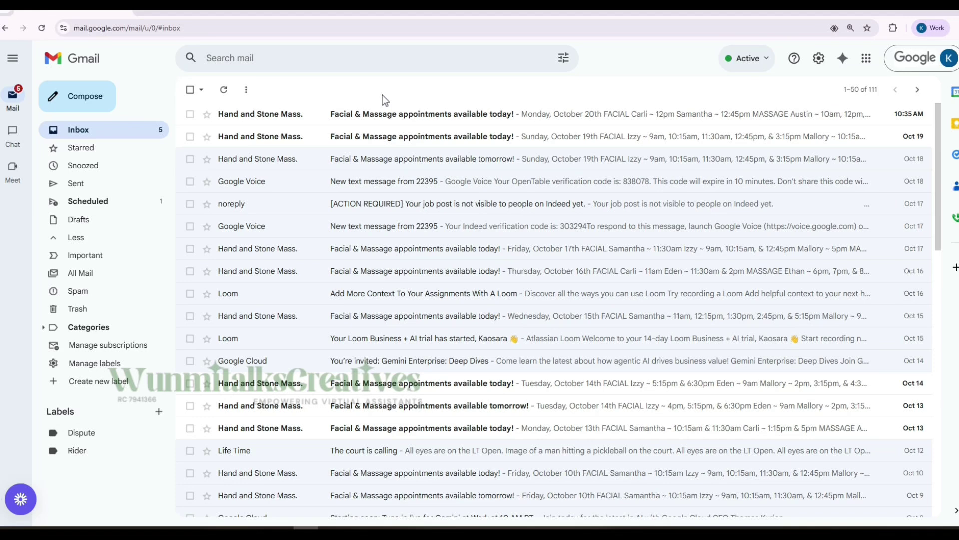
# Collapse the extra sidebar folders with Less.
pyautogui.click(135, 127)
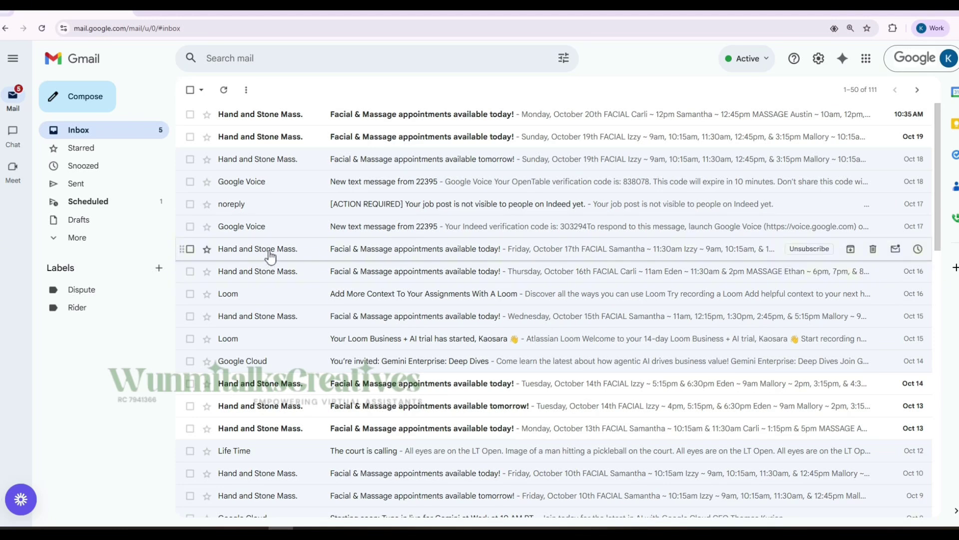
pyautogui.moveTo(270, 253)
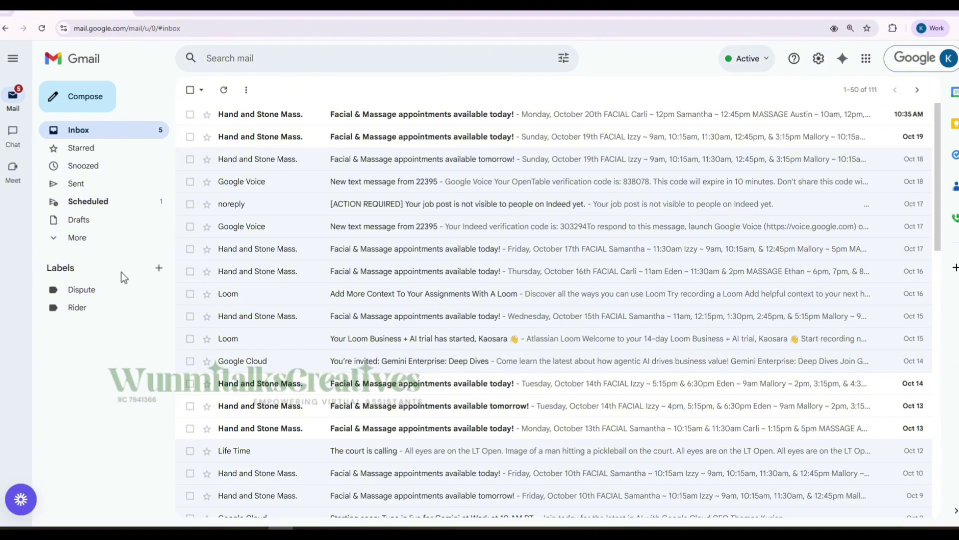
# Add a label called 'Hand and Stone Massage' from the Labels + button.
pyautogui.click(159, 268)
pyautogui.write('H')
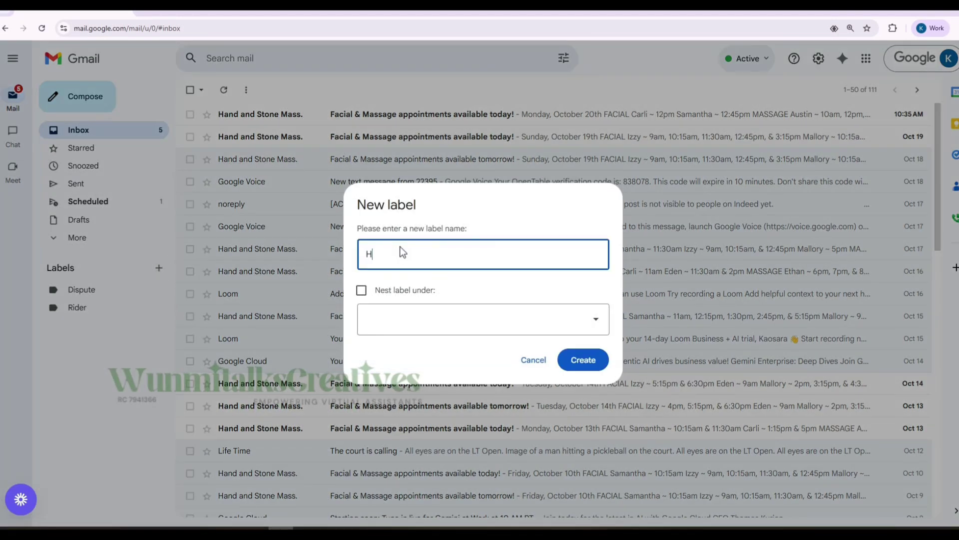
pyautogui.write('and and Stone Massage')
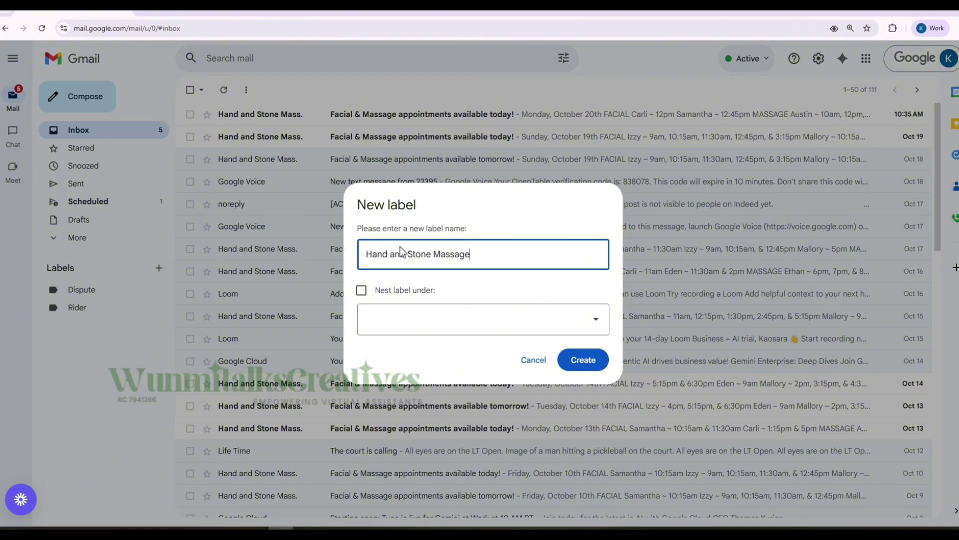
pyautogui.click(582, 358)
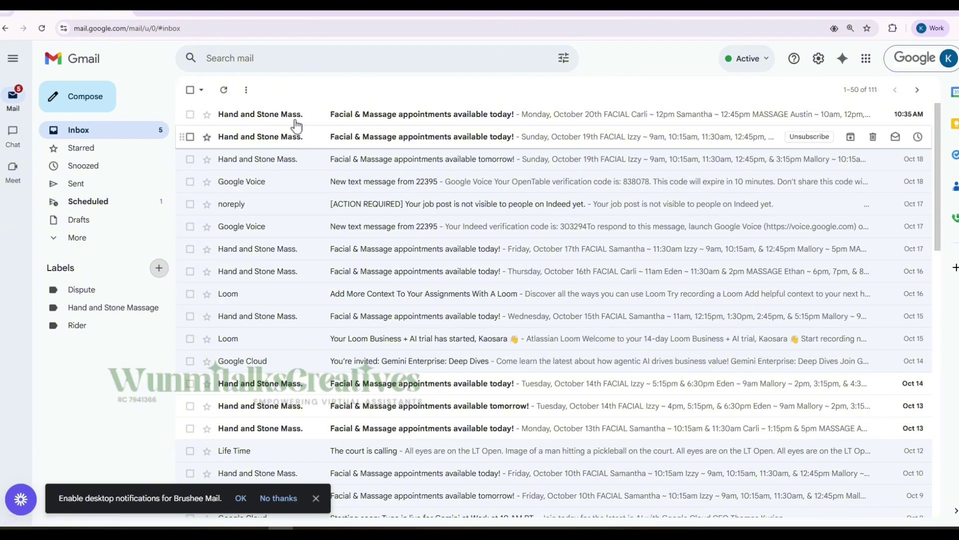
# Open the 'Facial & Massage appointments available today!' email and copy its sender address.
pyautogui.click(361, 120)
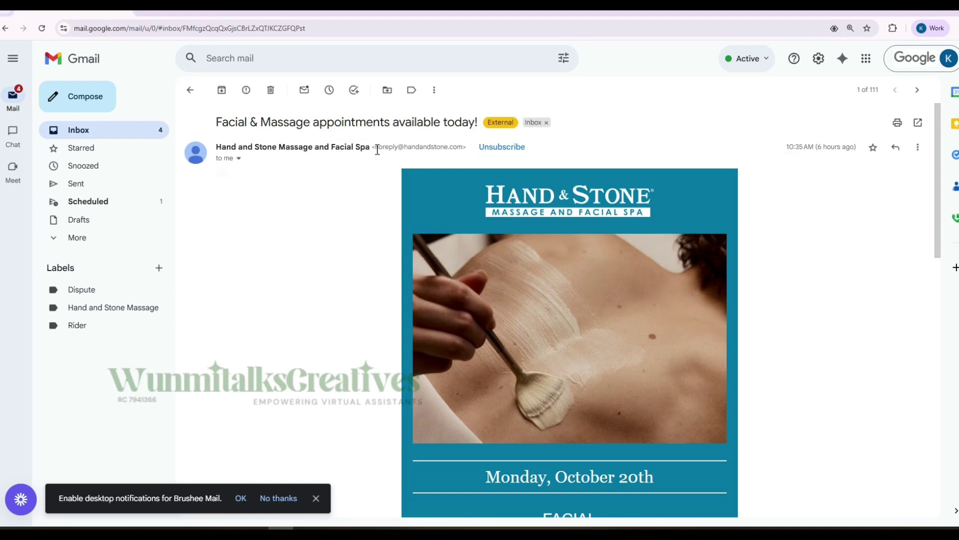
pyautogui.moveTo(377, 149); pyautogui.dragTo(463, 147)
pyautogui.hotkey('ctrl', 'c')
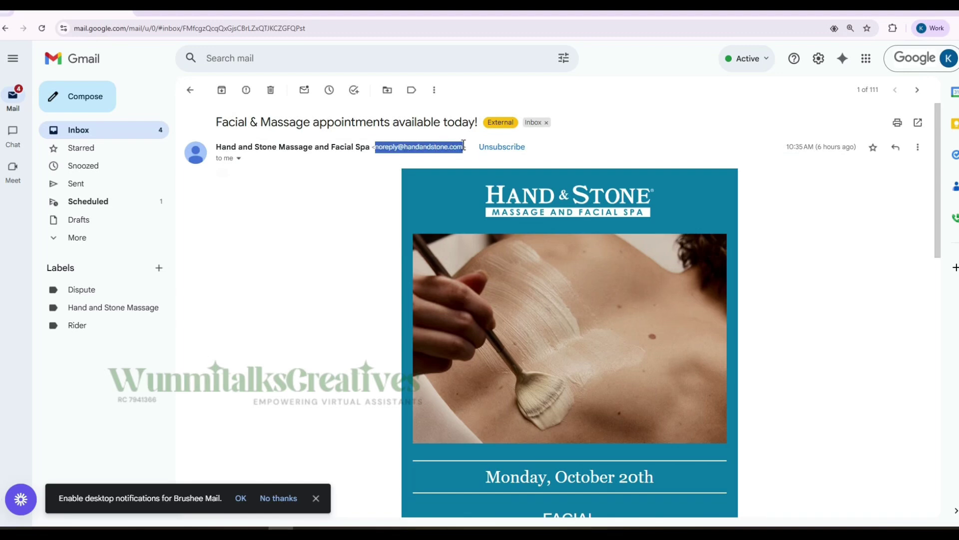
pyautogui.rightClick(458, 148)
pyautogui.click(473, 160)
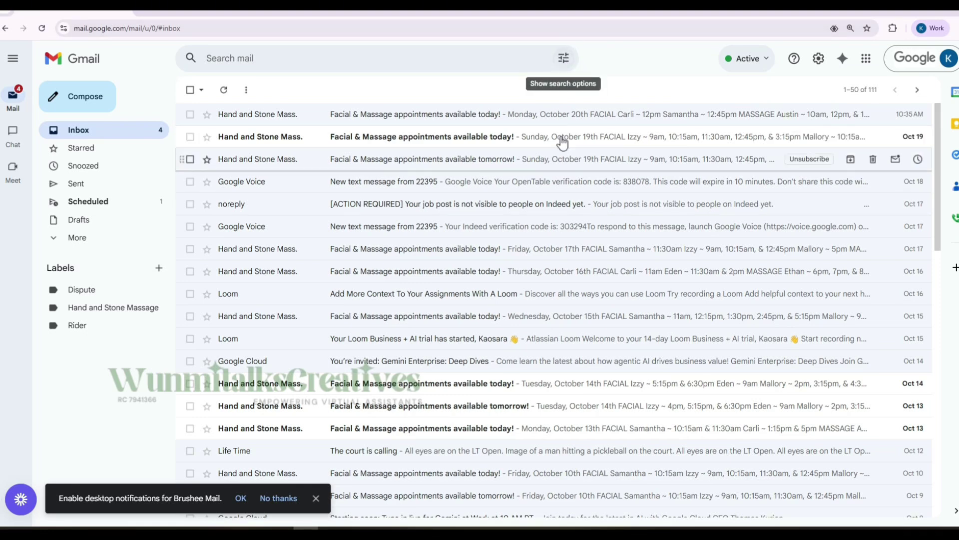
# In advanced search, paste the Hand and Stone sender into the From field.
pyautogui.click(565, 58)
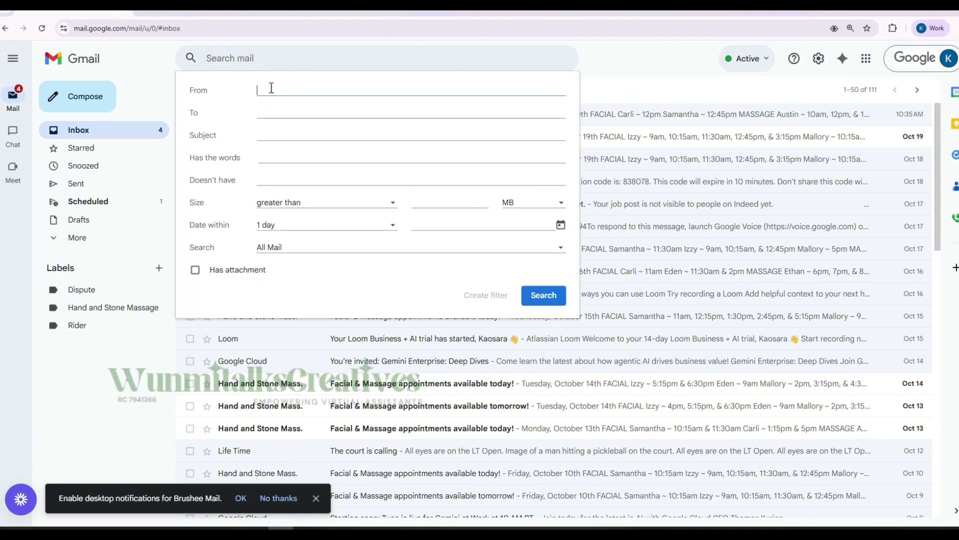
pyautogui.hotkey('ctrl', 'v')
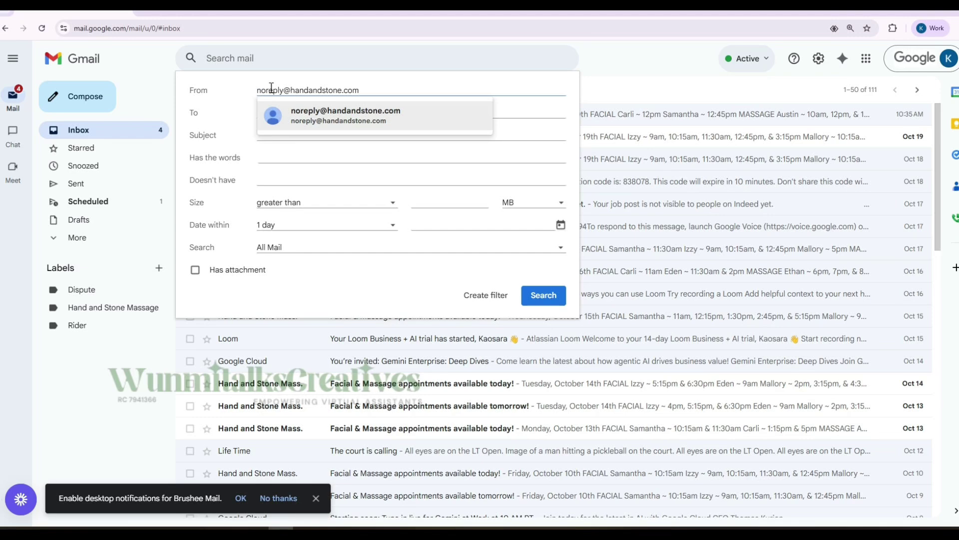
pyautogui.click(291, 112)
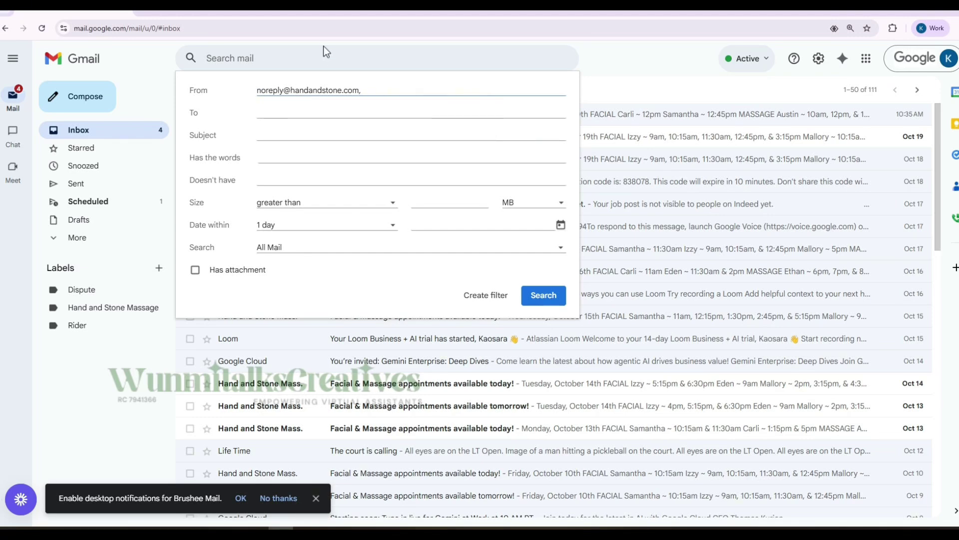
pyautogui.click(281, 158)
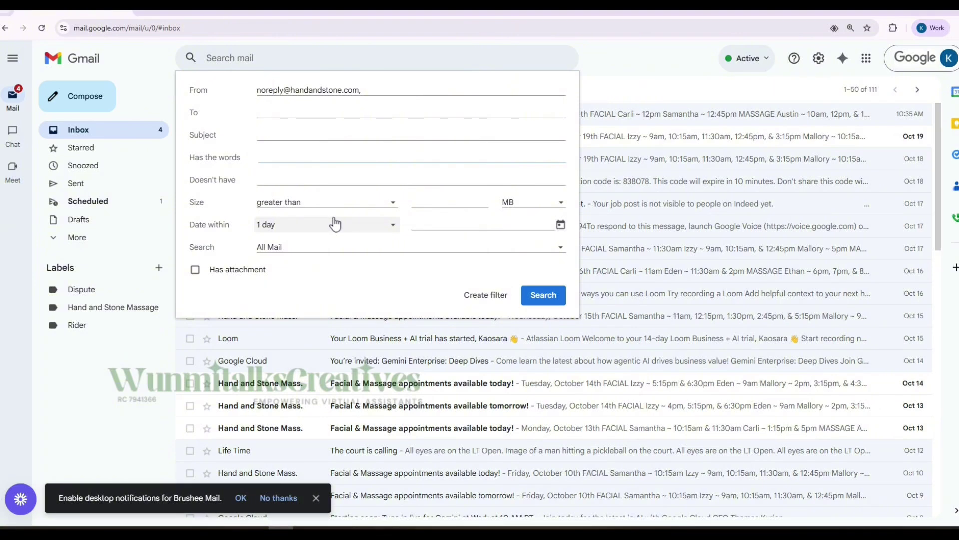
# Set Date within to 1 year and create a filter from these criteria.
pyautogui.click(317, 227)
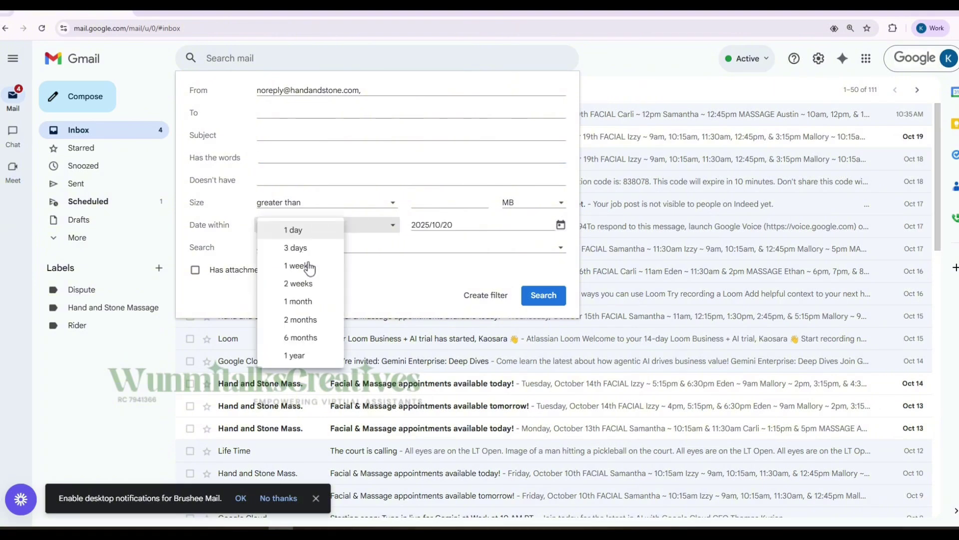
pyautogui.click(312, 356)
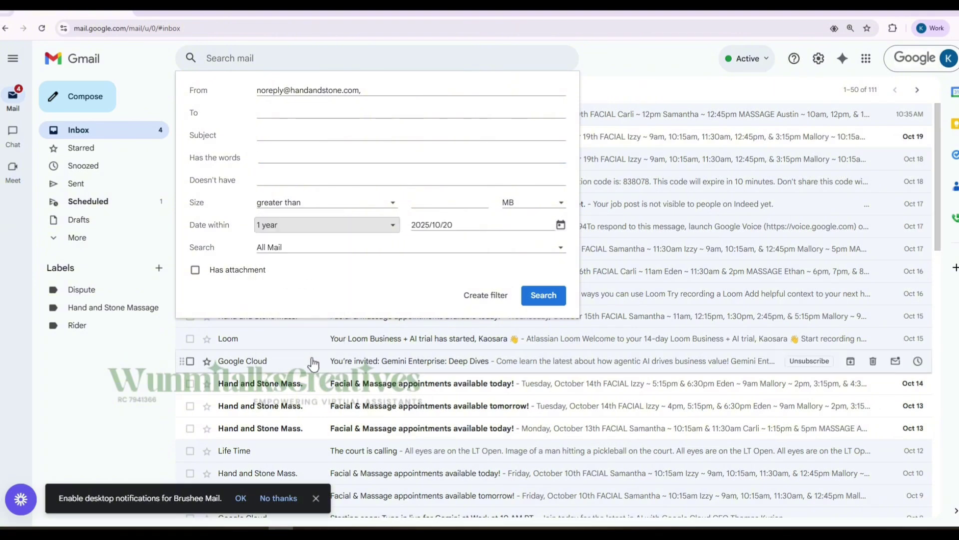
pyautogui.click(336, 233)
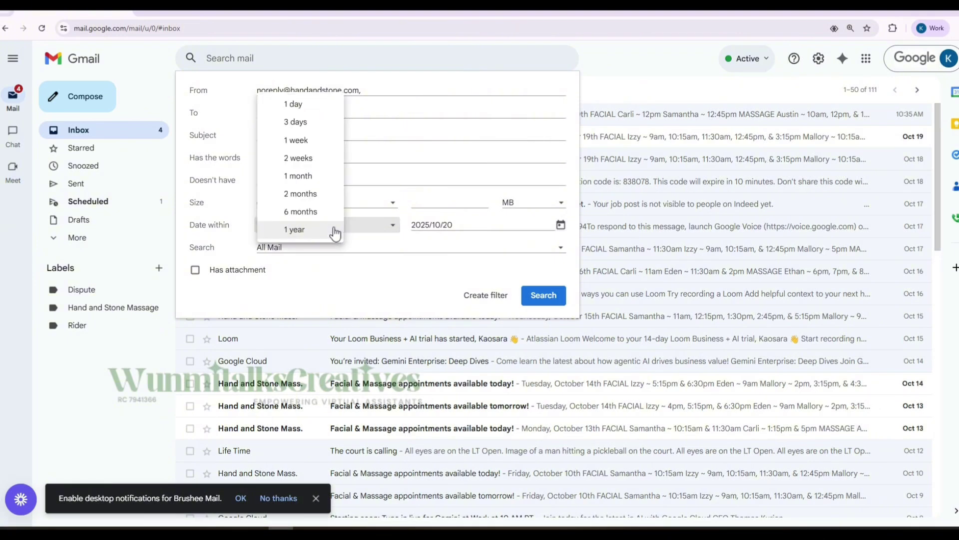
pyautogui.click(336, 231)
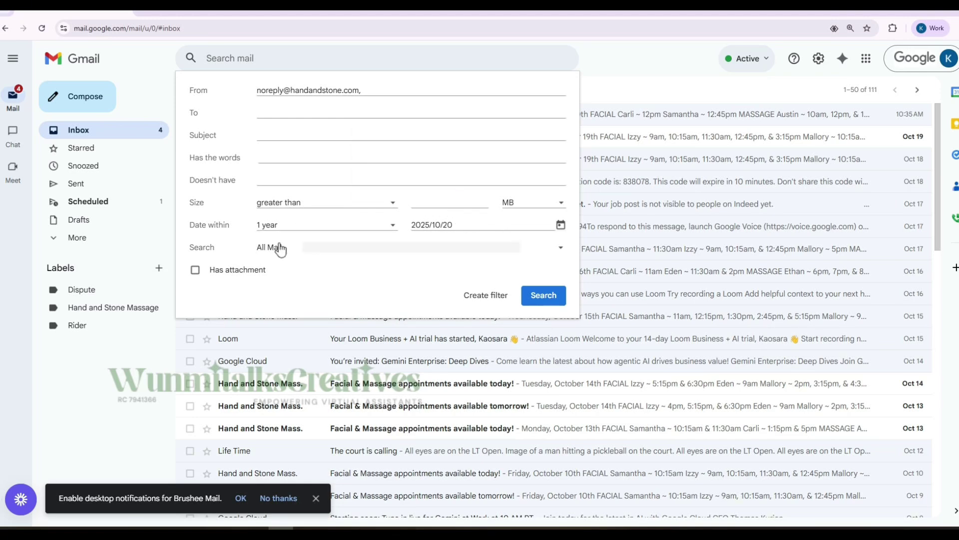
pyautogui.click(488, 300)
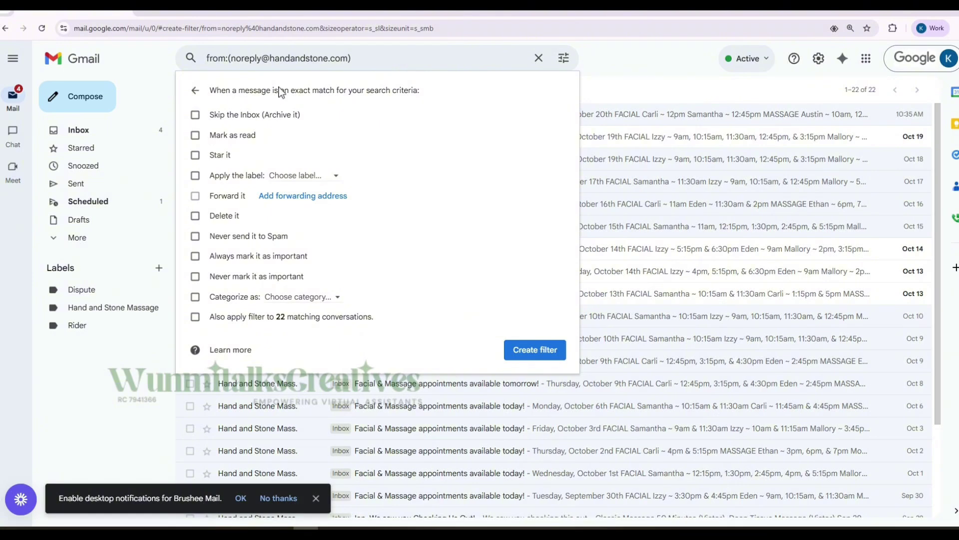
# Make the filter skip the Inbox, apply the Hand and Stone Massage label, and cover 22 existing conversations.
pyautogui.click(195, 115)
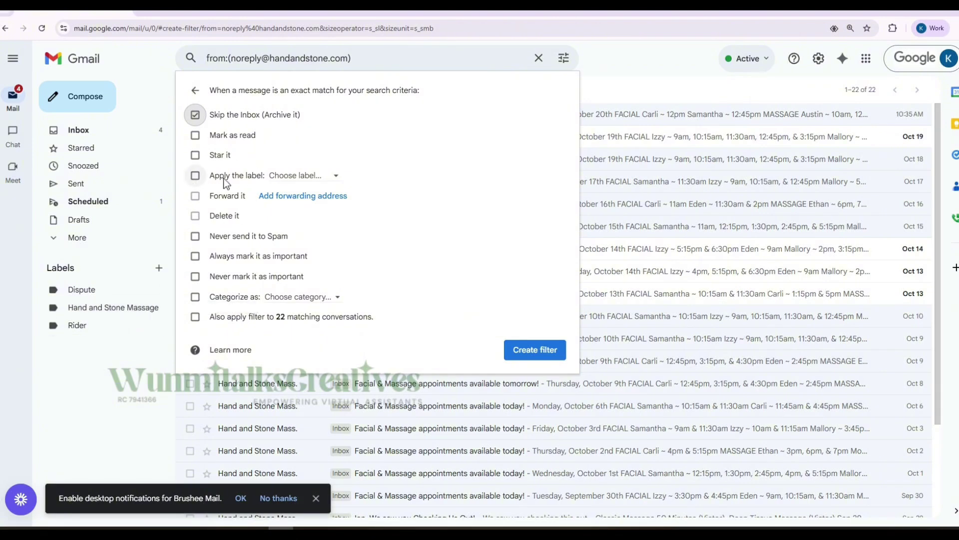
pyautogui.click(306, 181)
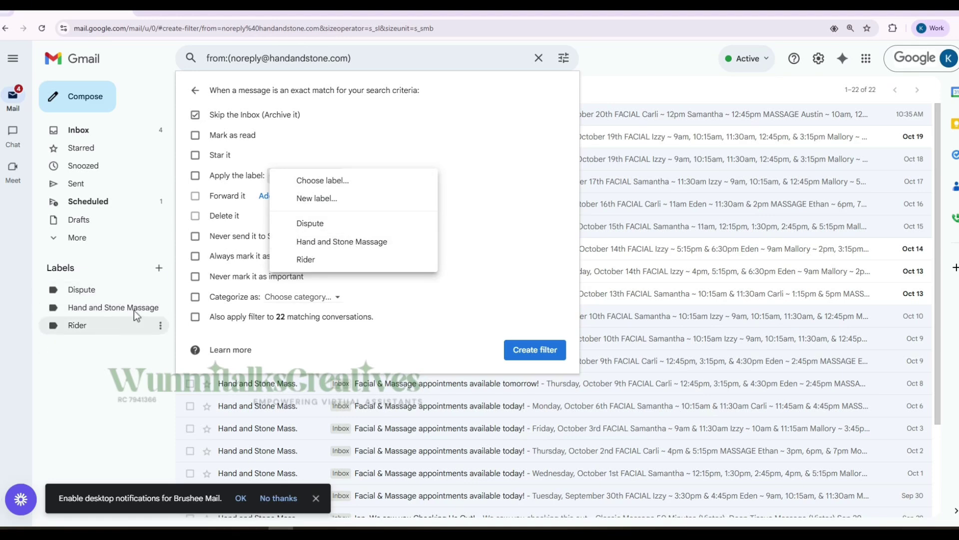
pyautogui.click(369, 244)
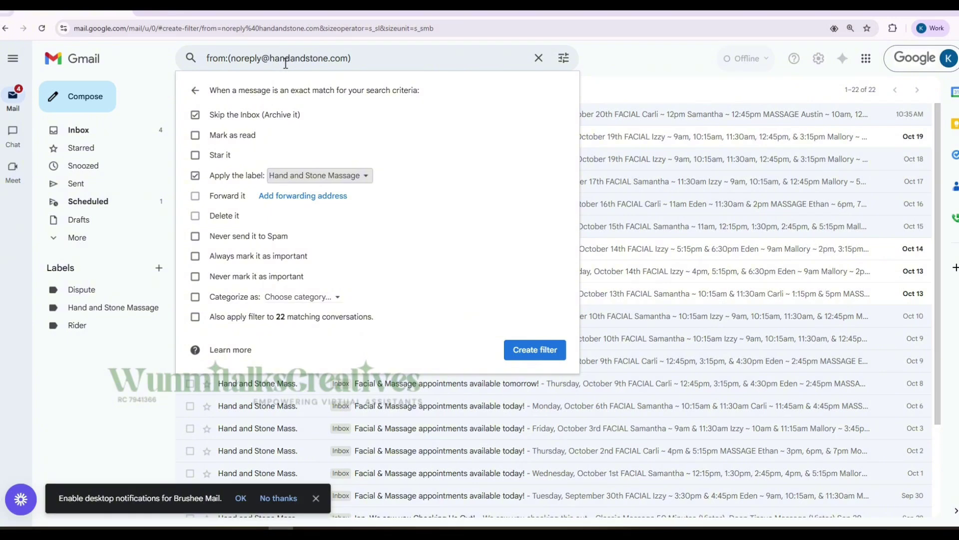
pyautogui.doubleClick(214, 322)
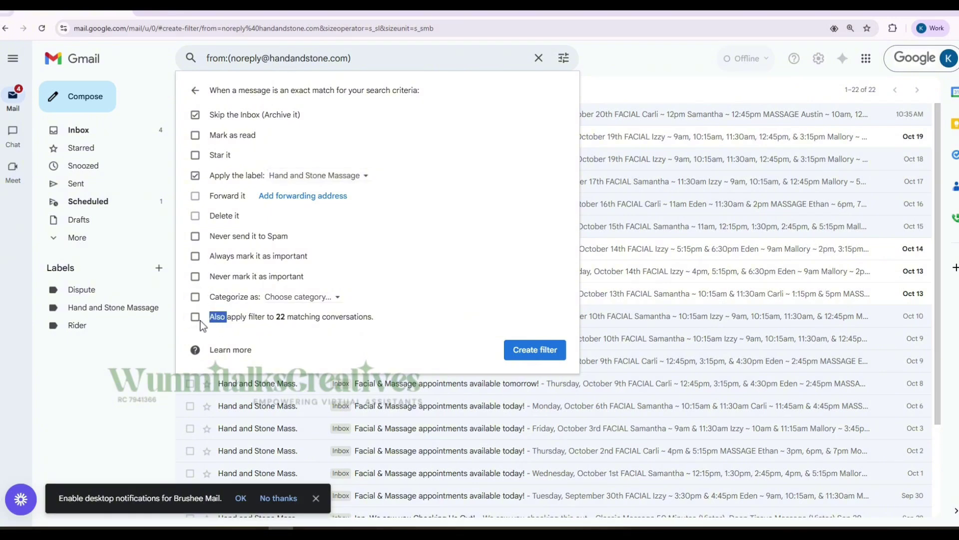
pyautogui.click(199, 324)
pyautogui.click(197, 322)
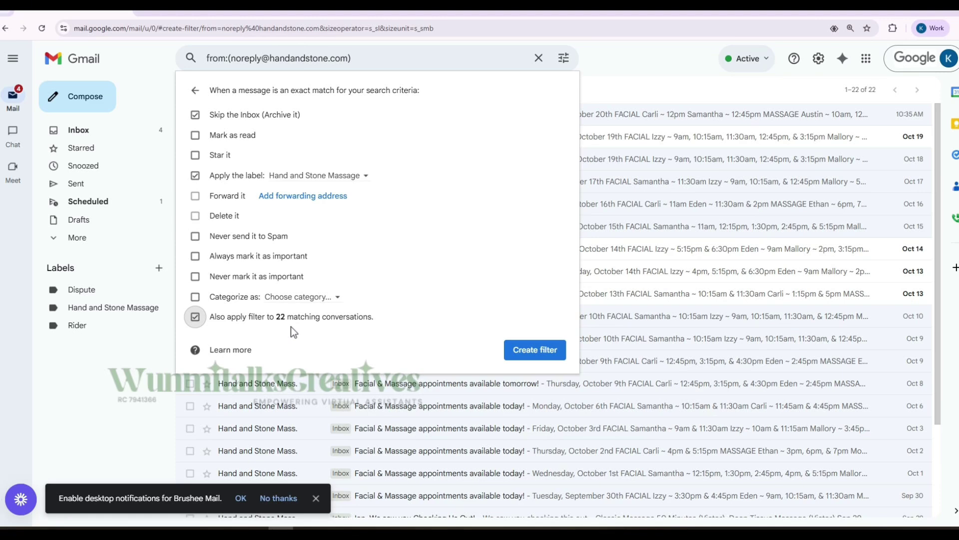
pyautogui.click(526, 360)
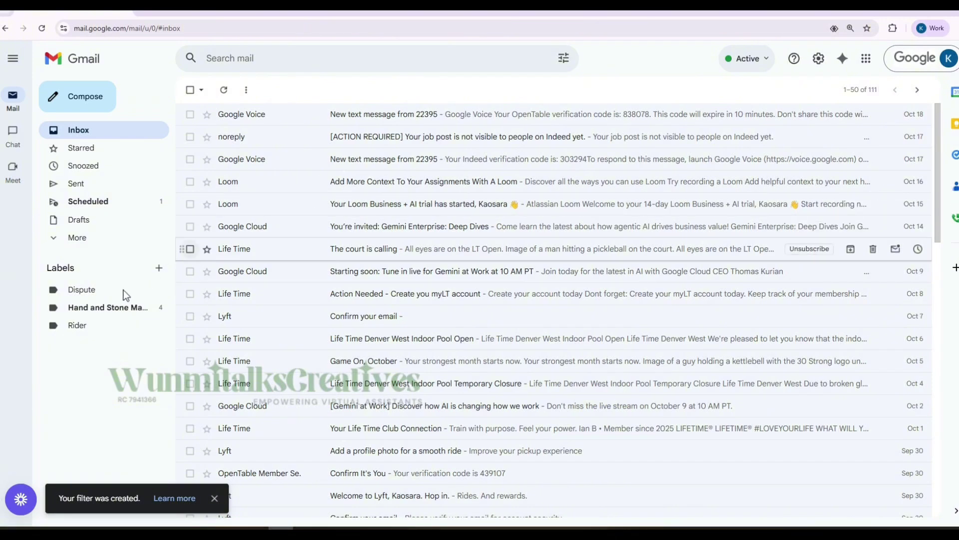
# Browse the 22 messages in the Hand and Stone Massage label, visit the Inbox, and reopen the label.
pyautogui.click(94, 311)
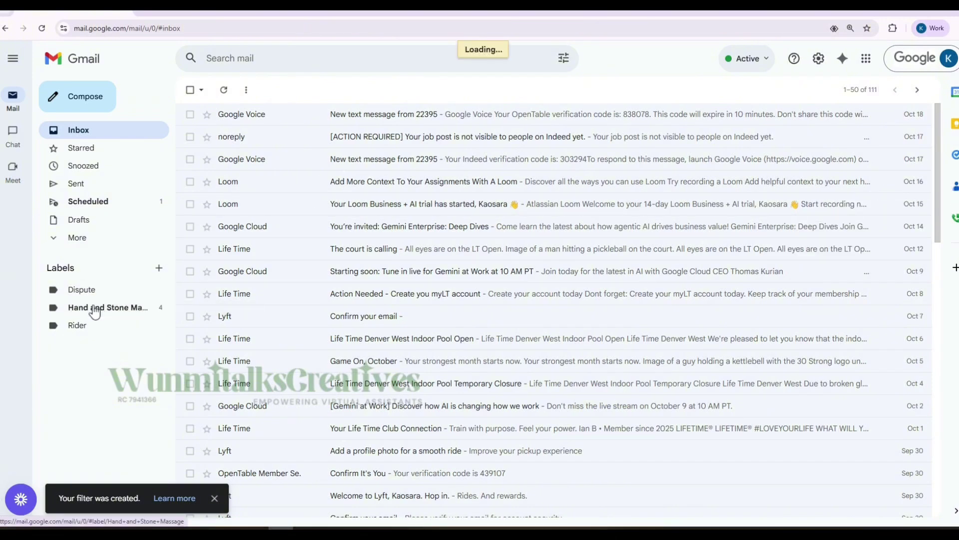
pyautogui.scroll(-3, 456, 367)
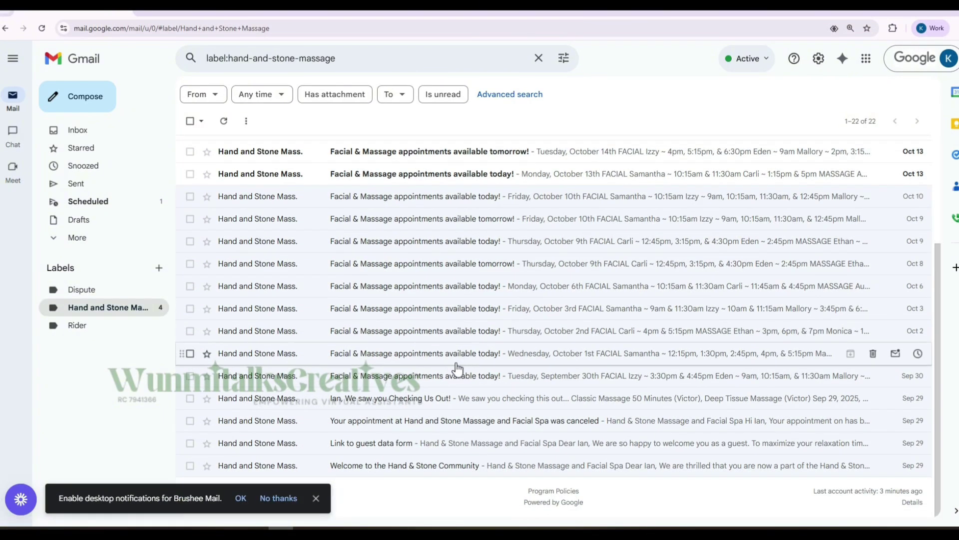
pyautogui.scroll(3, 457, 369)
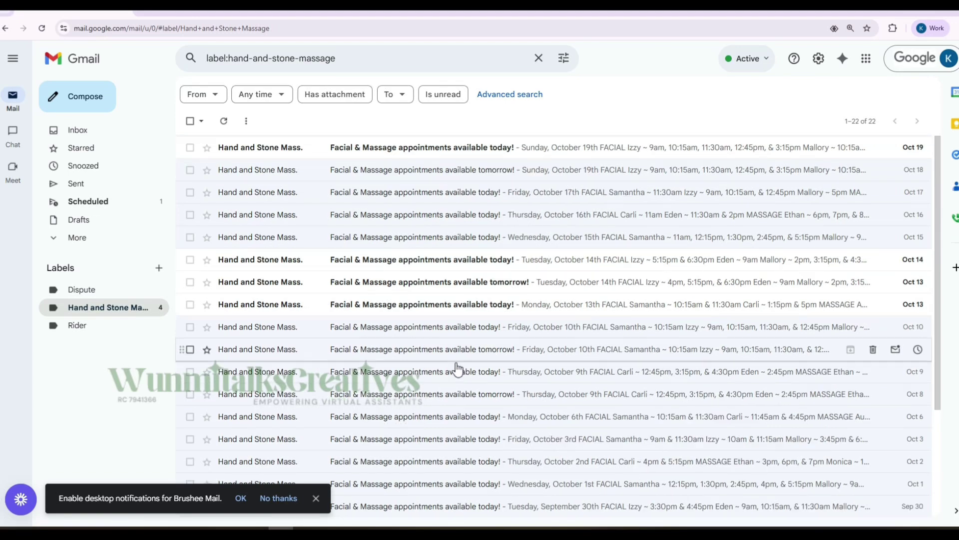
pyautogui.scroll(-3, 457, 369)
pyautogui.scroll(3, 457, 369)
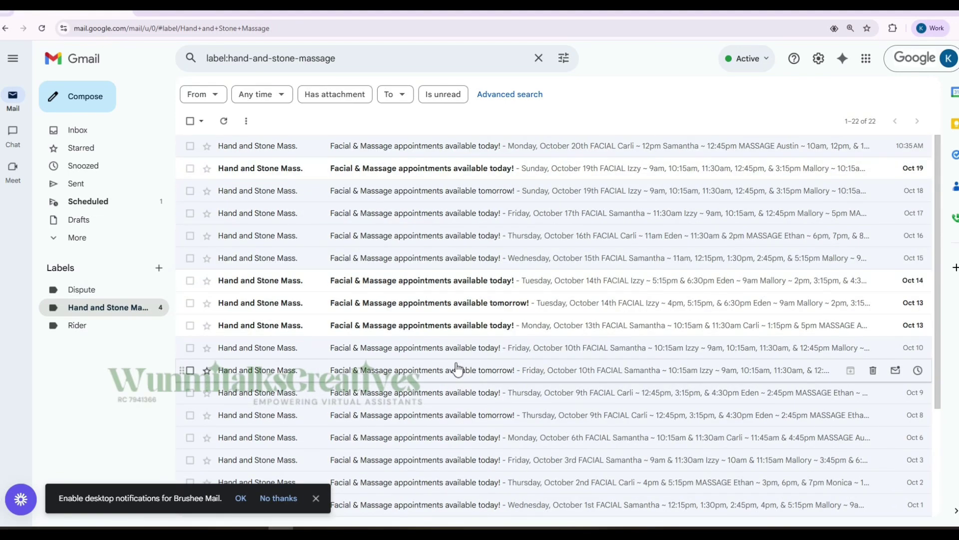
pyautogui.click(142, 132)
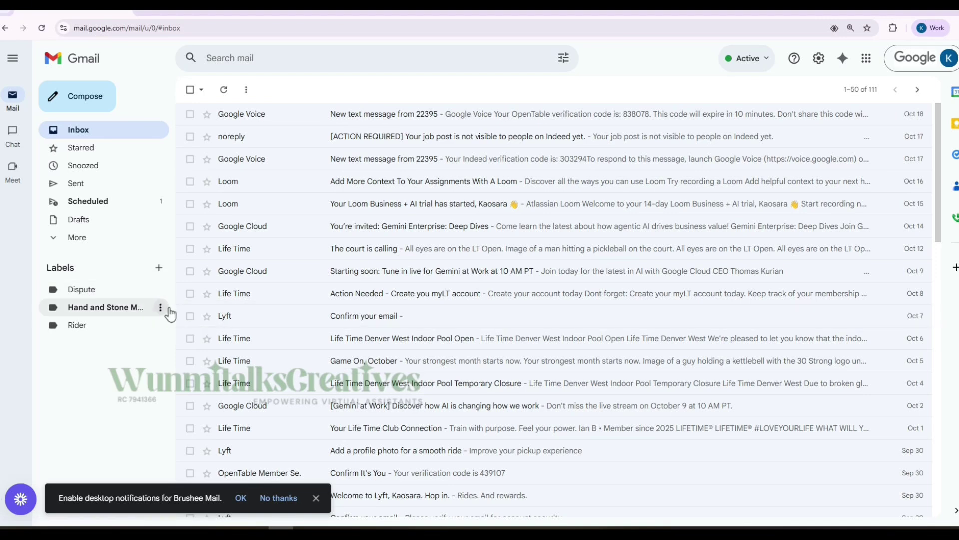
pyautogui.click(91, 316)
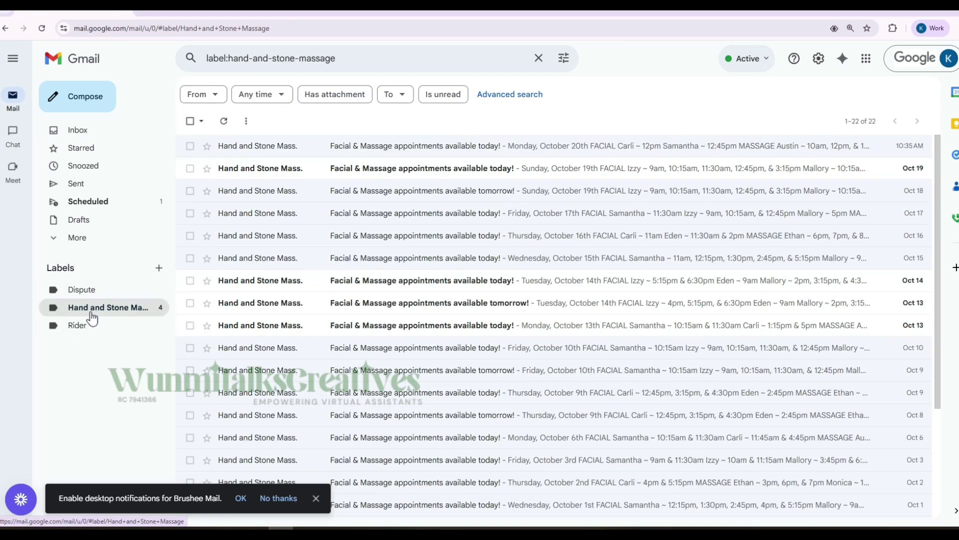
# Return to the Inbox, now showing 89 conversations.
pyautogui.click(101, 131)
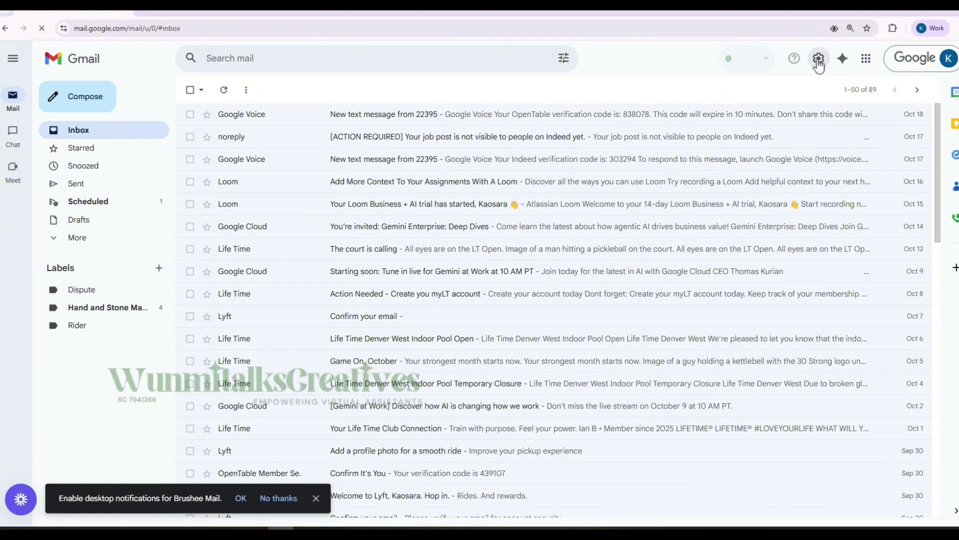
# Enable Templates in Gmail's Advanced settings and save the change.
pyautogui.click(818, 64)
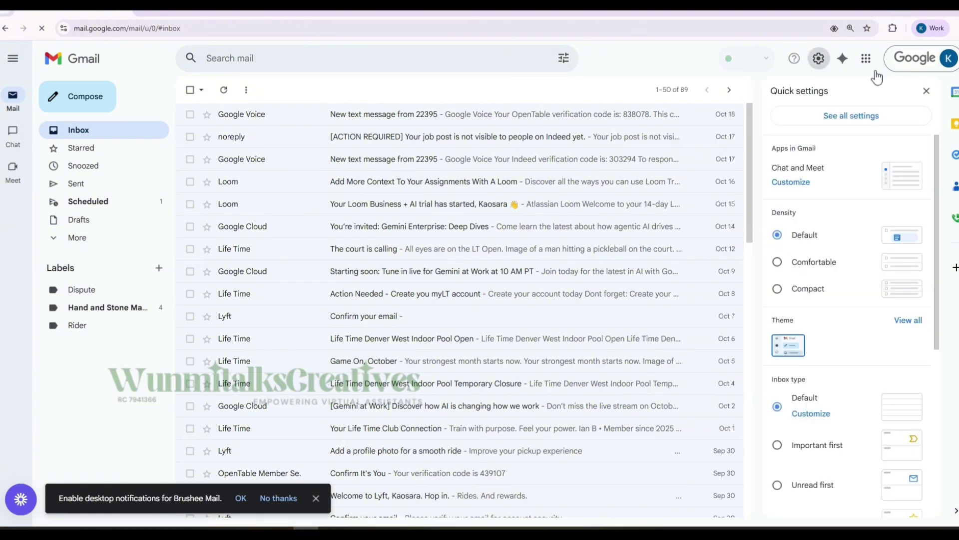
pyautogui.click(852, 118)
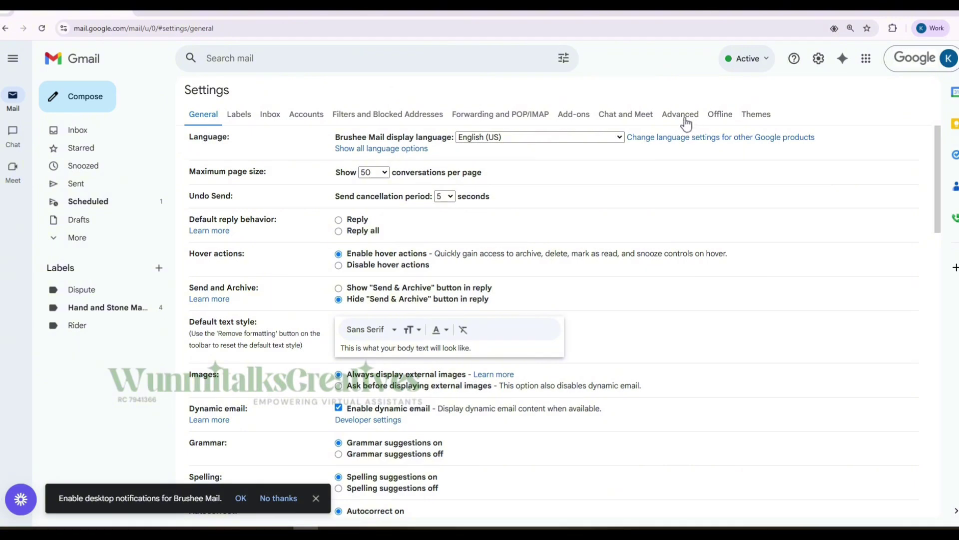
pyautogui.click(682, 114)
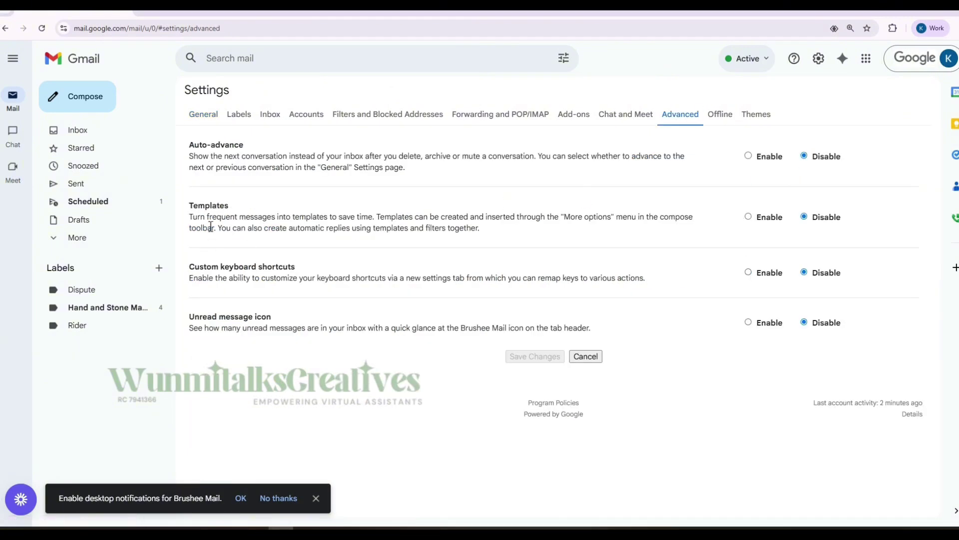
pyautogui.moveTo(205, 205); pyautogui.dragTo(253, 213)
pyautogui.click(748, 218)
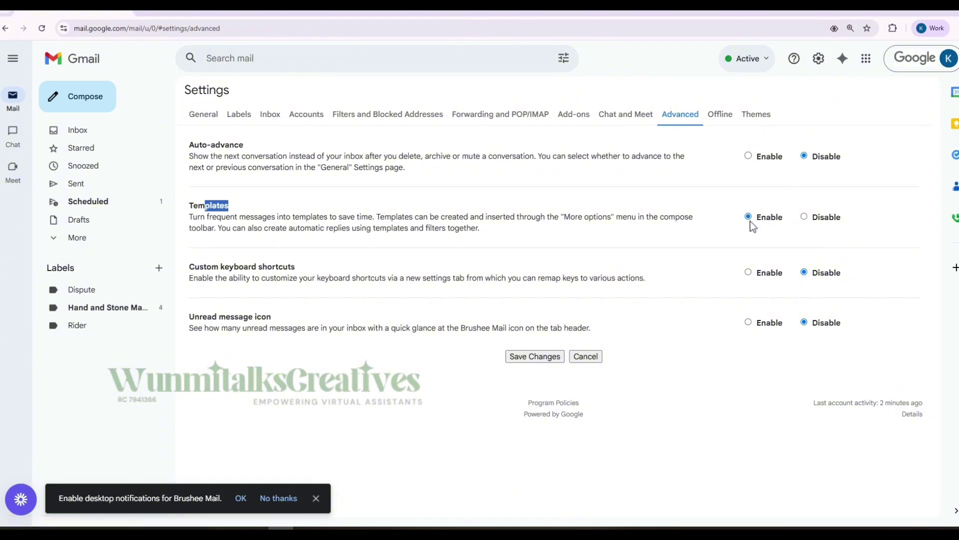
pyautogui.click(535, 356)
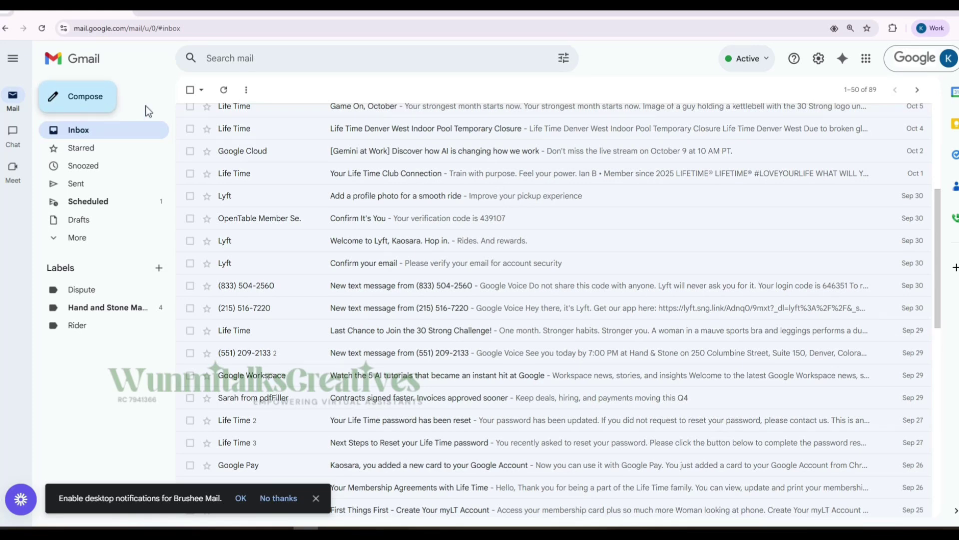
# Compose a message with the pasted membership thank-you text and subject 'Life Time Membership Documents'.
pyautogui.click(101, 98)
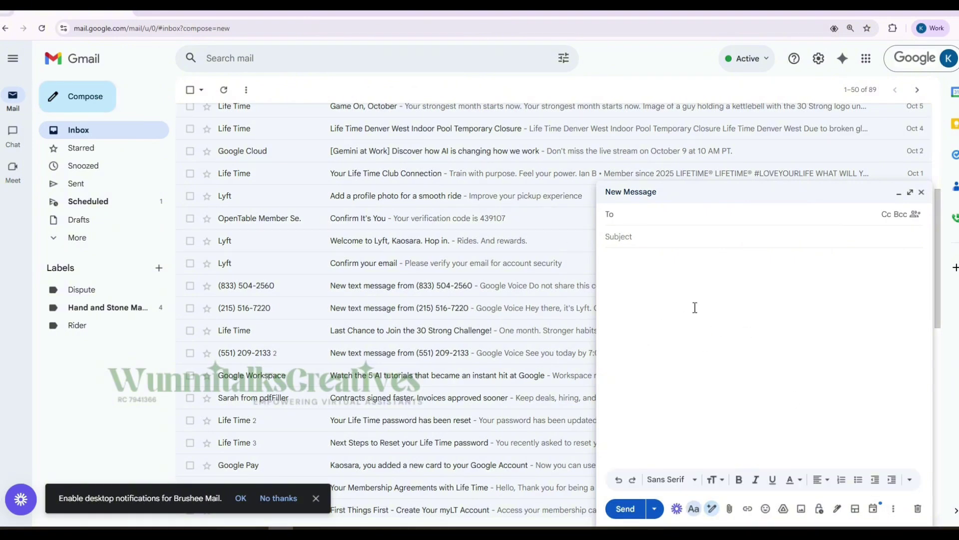
pyautogui.click(894, 510)
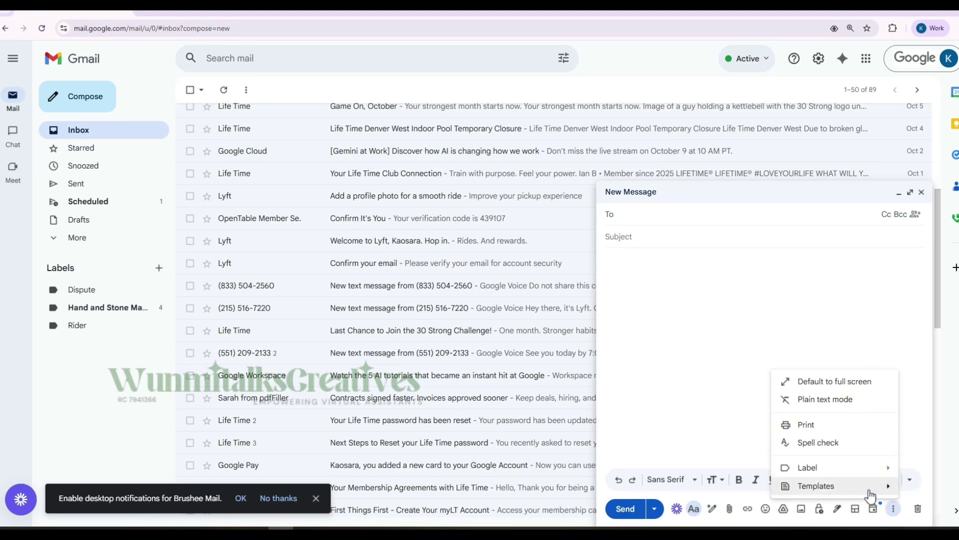
pyautogui.moveTo(871, 494)
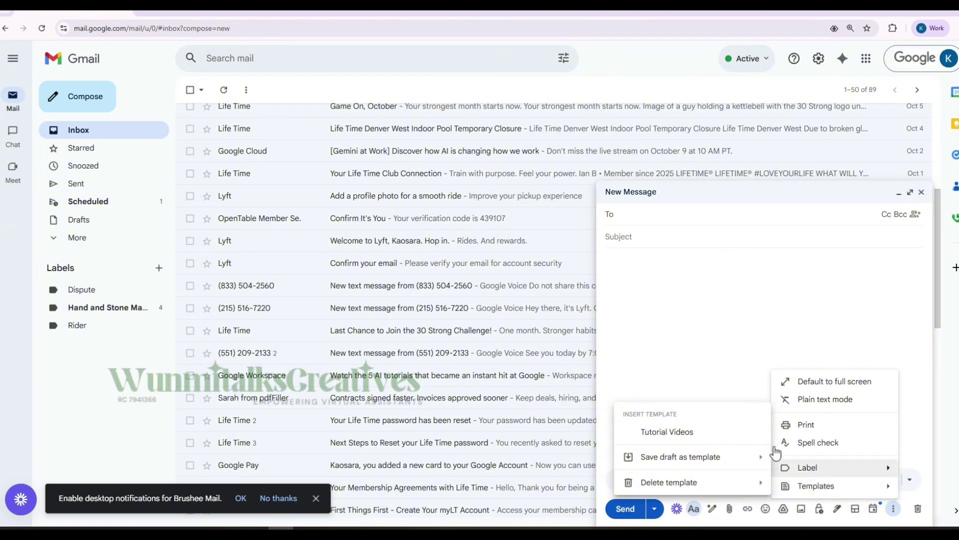
pyautogui.click(680, 276)
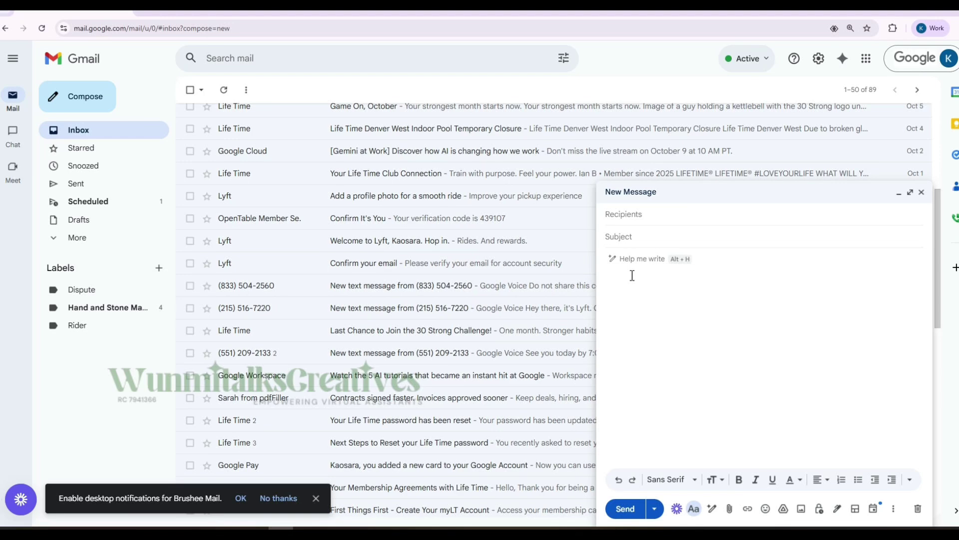
pyautogui.write('Hello,  Thank you for being a part of the Life Time family.  You can view, update and print your membership documents at any time utilizing the links below:  Member Usage Agreement Guest and Club Policies  We hope that you enjoy everything available to you at Life Time. We are grateful for the opportunity to serve you.')
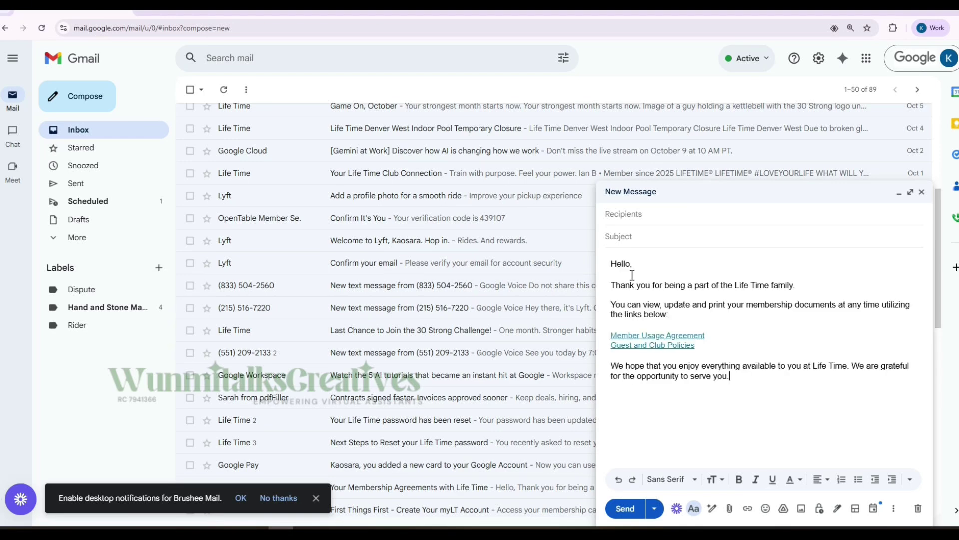
pyautogui.click(654, 239)
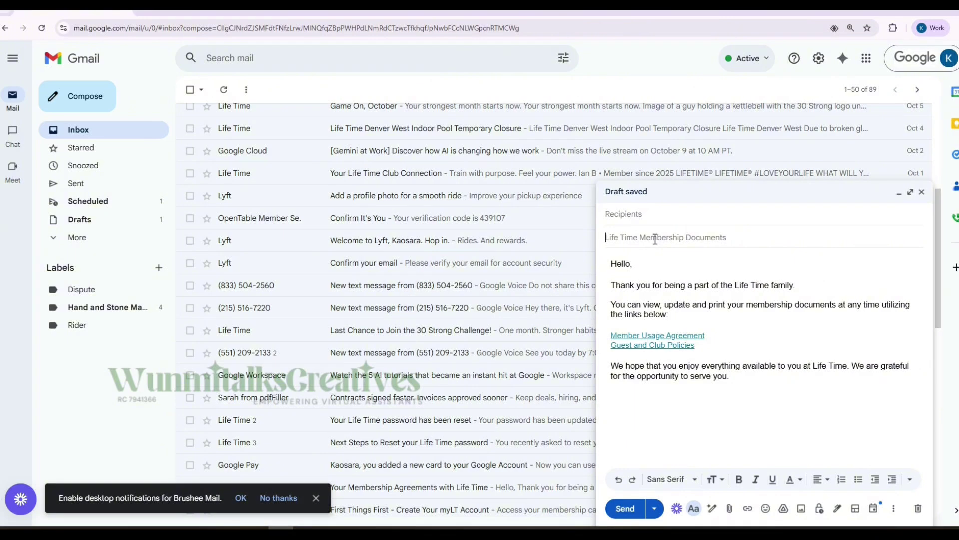
pyautogui.press('Tab')
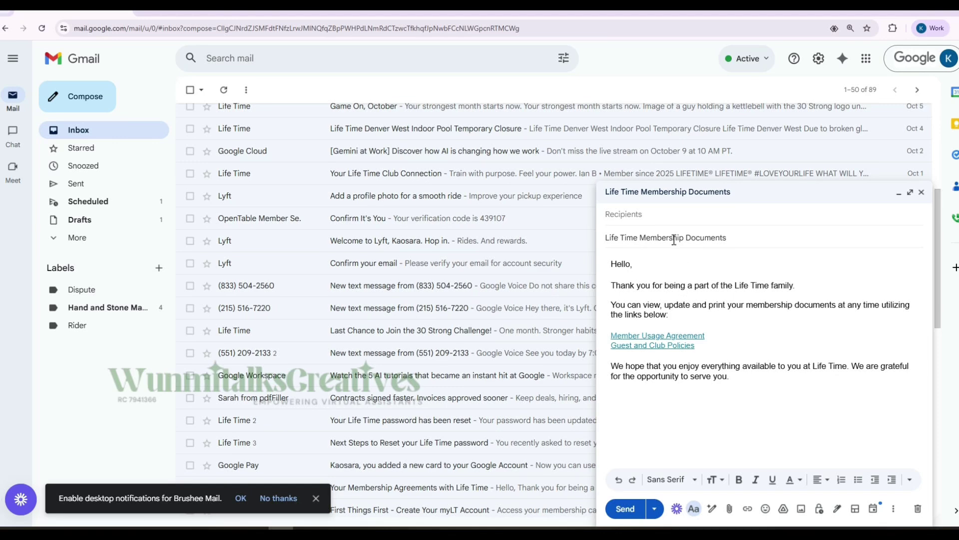
# Attempt saving the draft as a new template, then check the message text.
pyautogui.click(893, 508)
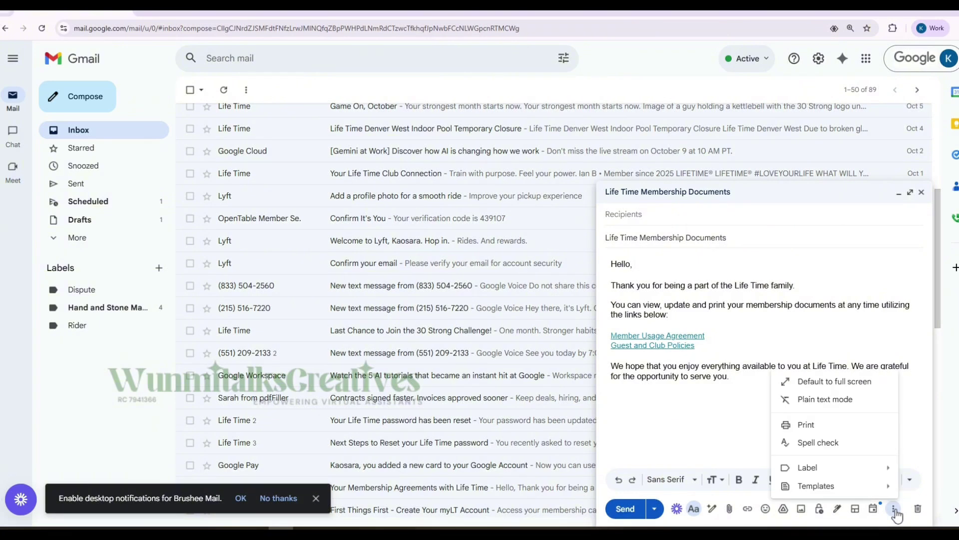
pyautogui.moveTo(868, 491)
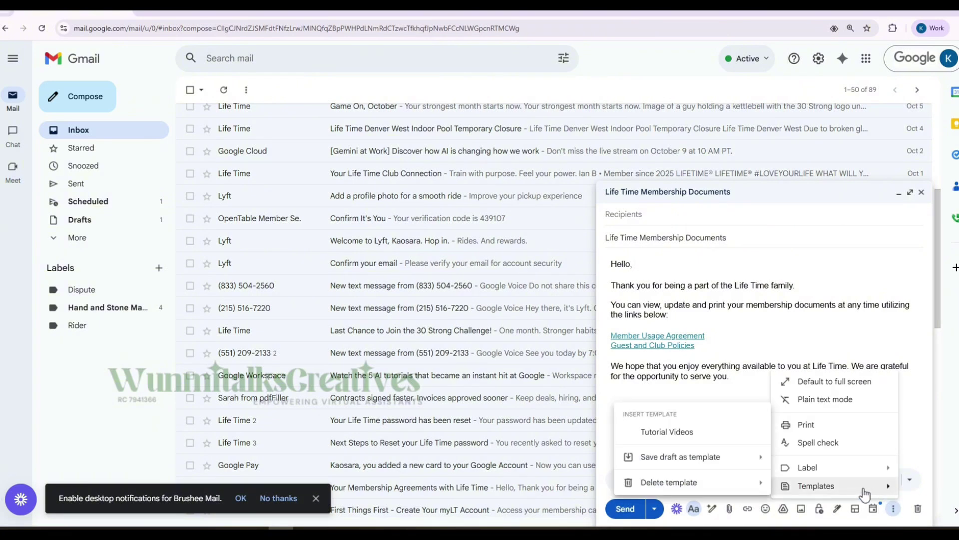
pyautogui.moveTo(716, 465)
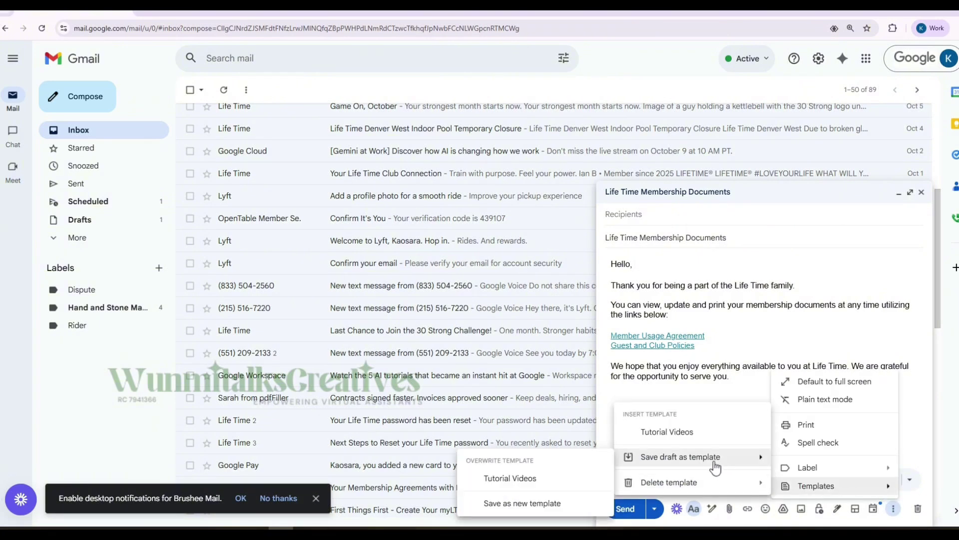
pyautogui.click(523, 508)
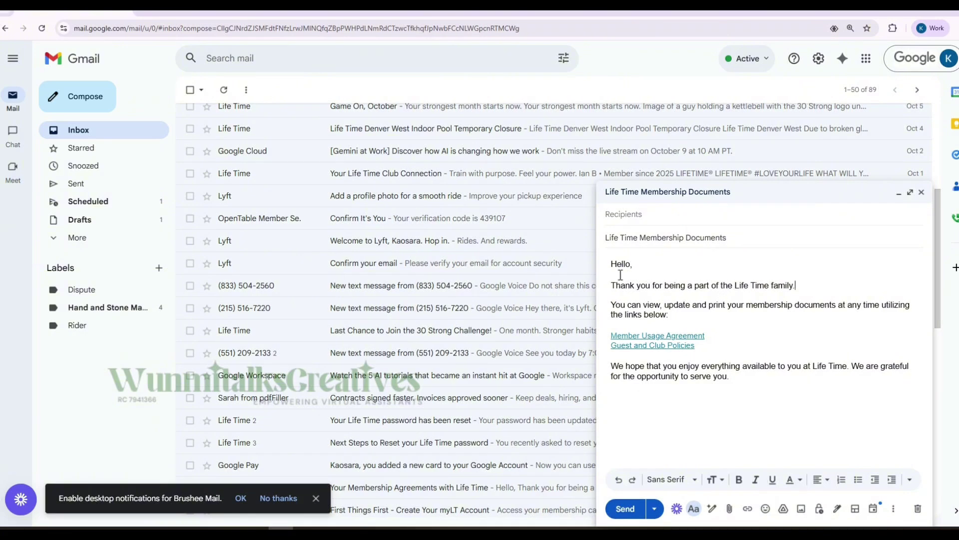
pyautogui.moveTo(611, 264); pyautogui.dragTo(733, 379)
pyautogui.click(741, 303)
# Save the draft as a new template named 'Life Time'.
pyautogui.click(893, 508)
pyautogui.moveTo(868, 498)
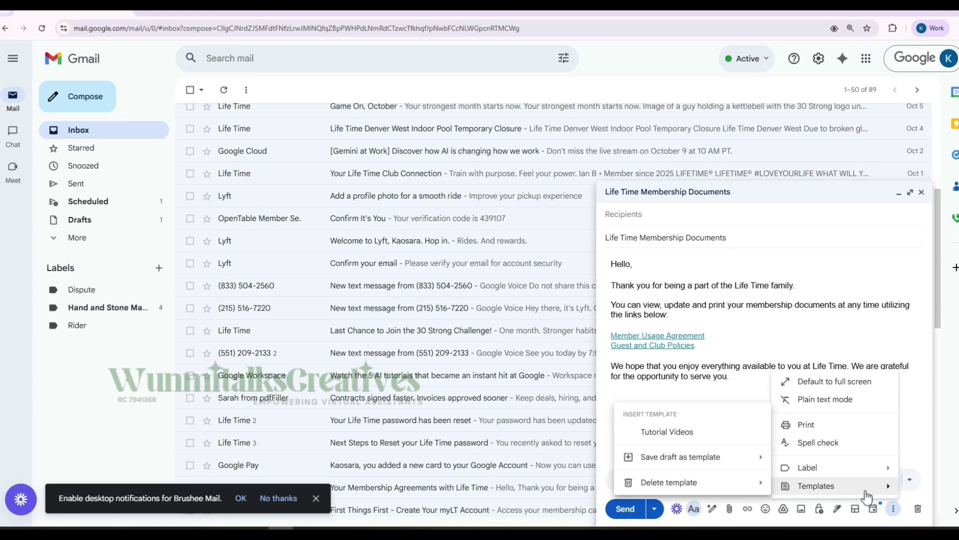
pyautogui.moveTo(677, 458)
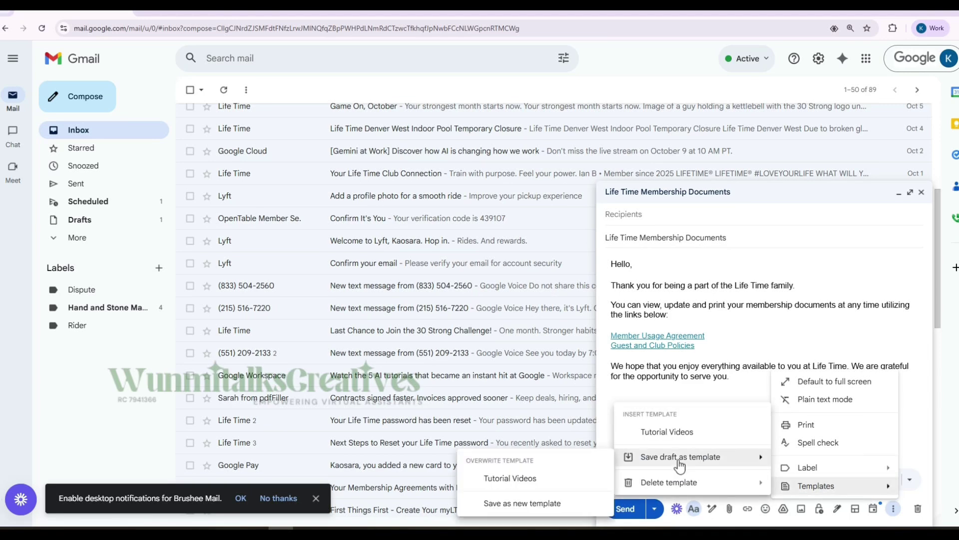
pyautogui.click(557, 505)
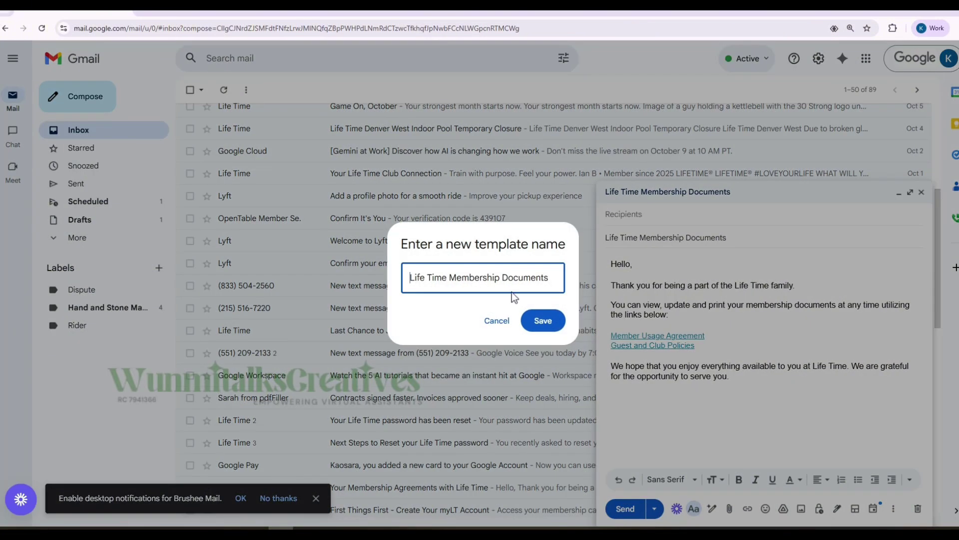
pyautogui.tripleClick(502, 279)
pyautogui.press('BackSpace')
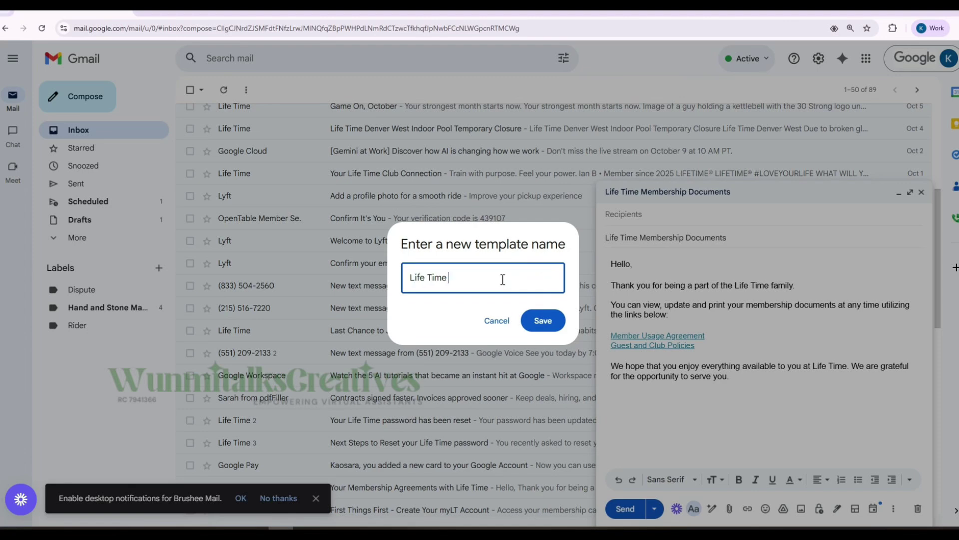
pyautogui.click(543, 320)
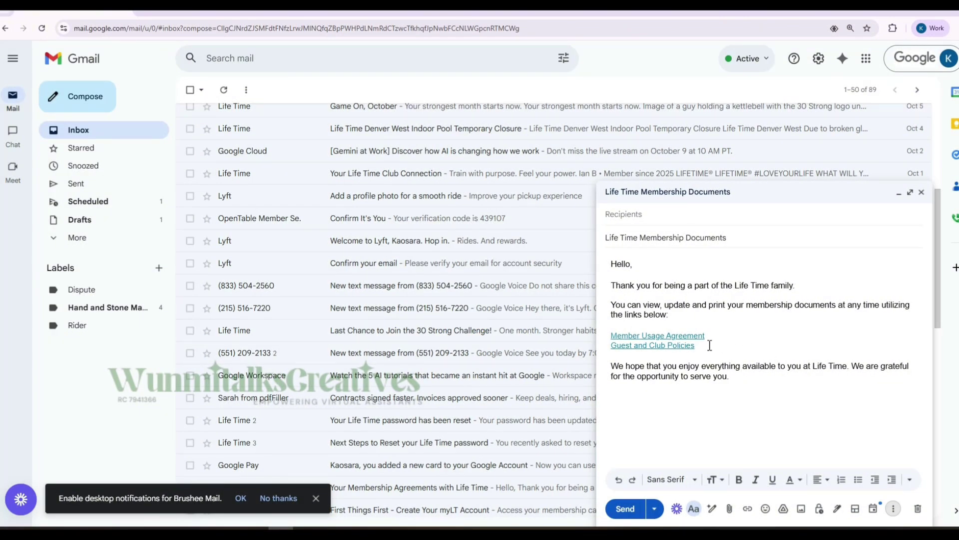
# Discard the membership draft.
pyautogui.click(919, 509)
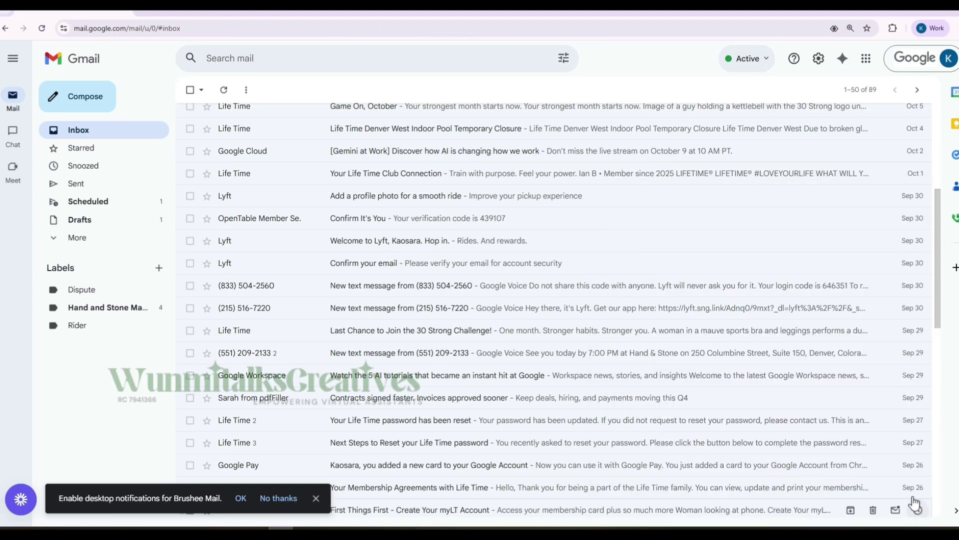
pyautogui.scroll(4, 475, 270)
pyautogui.scroll(1, 470, 268)
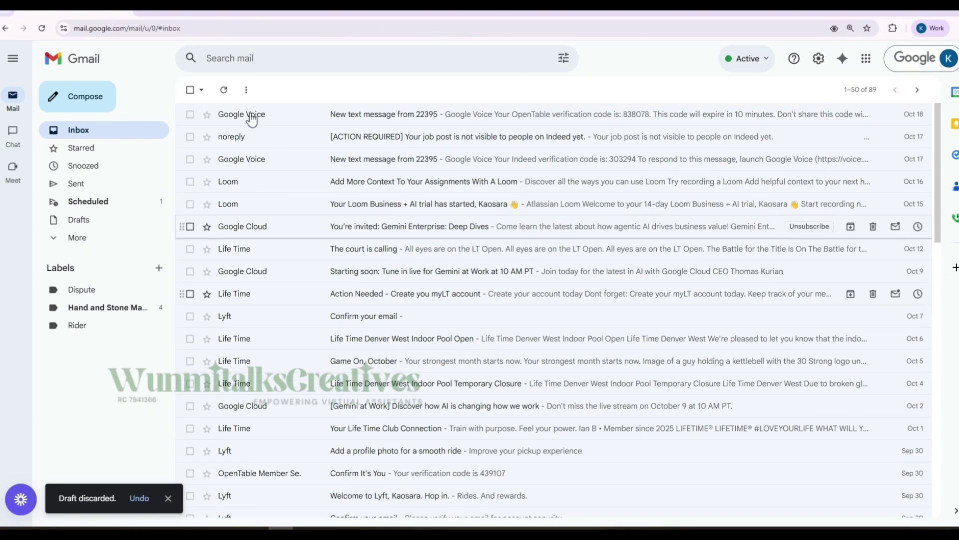
# Start a new message and insert the 'Life Time' template into it.
pyautogui.click(79, 100)
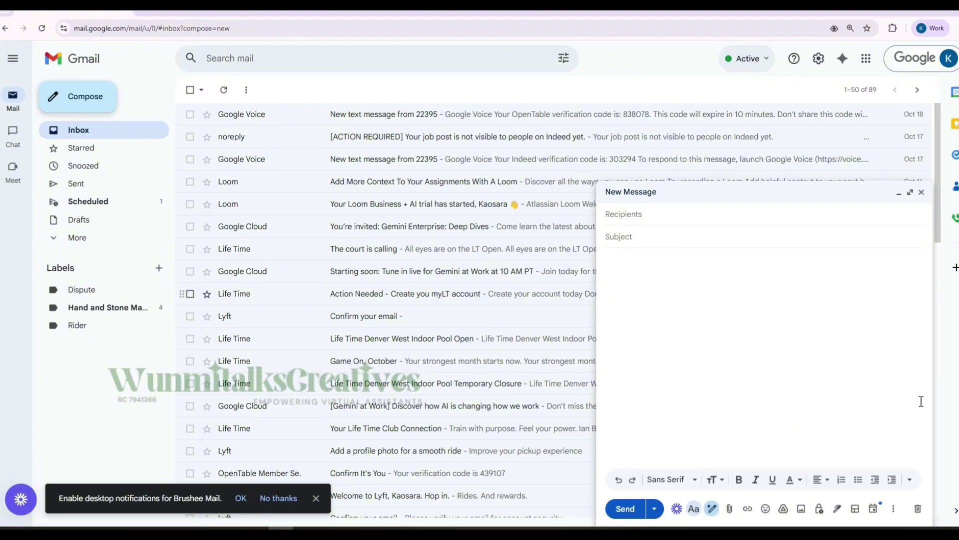
pyautogui.click(893, 509)
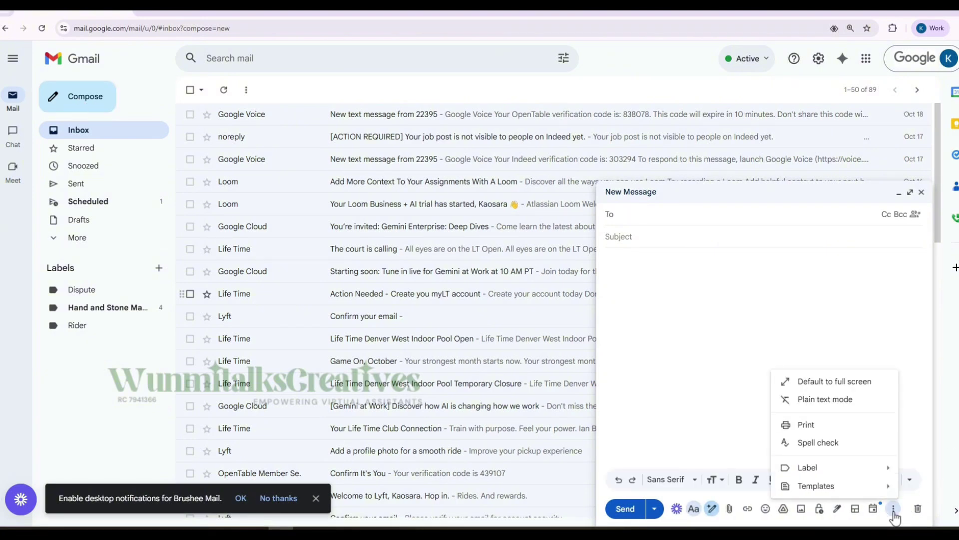
pyautogui.moveTo(840, 492)
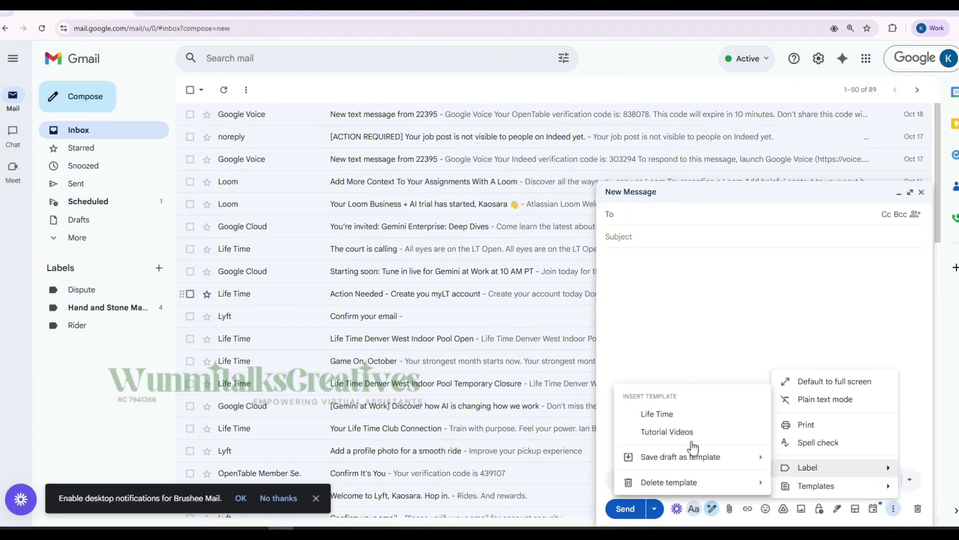
pyautogui.click(657, 415)
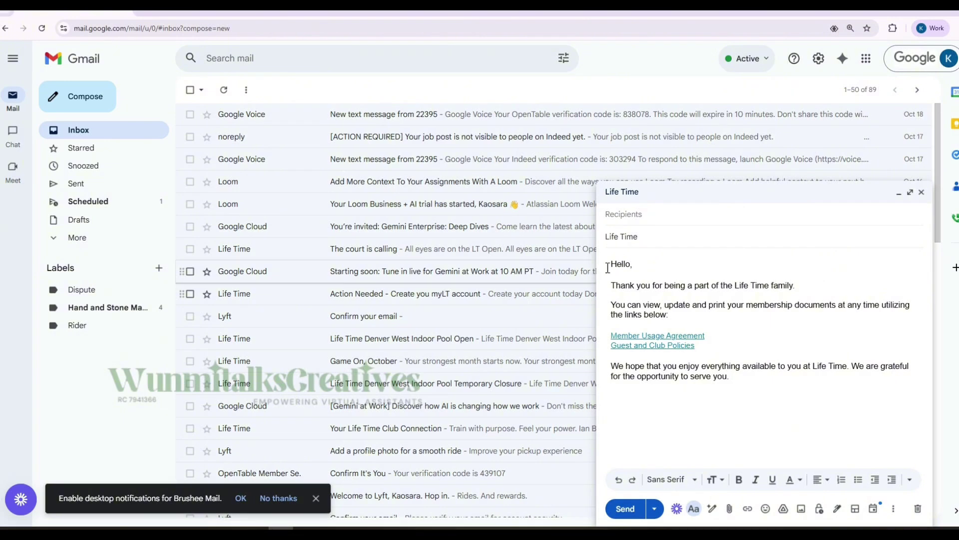
pyautogui.moveTo(683, 285); pyautogui.dragTo(741, 345)
pyautogui.click(743, 366)
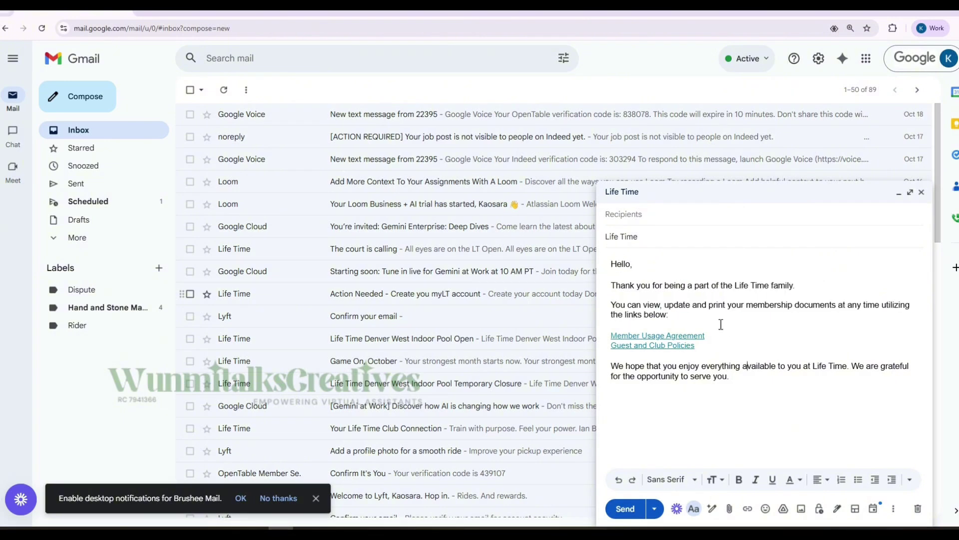